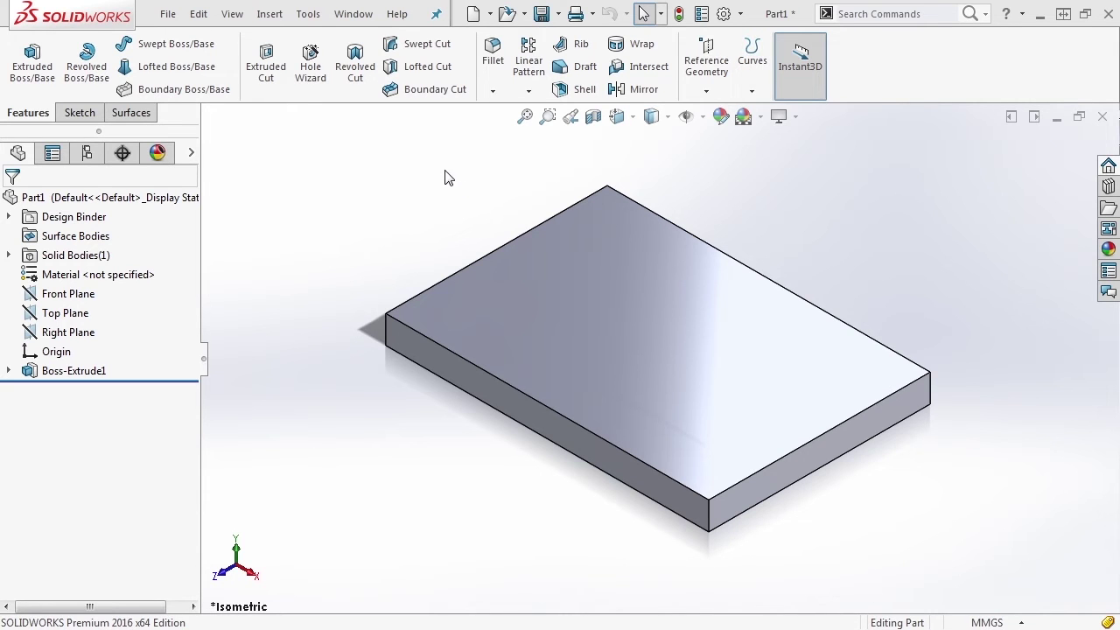
- View the plate from the top, bottom and isometric, then fit it in the window
click(635, 121)
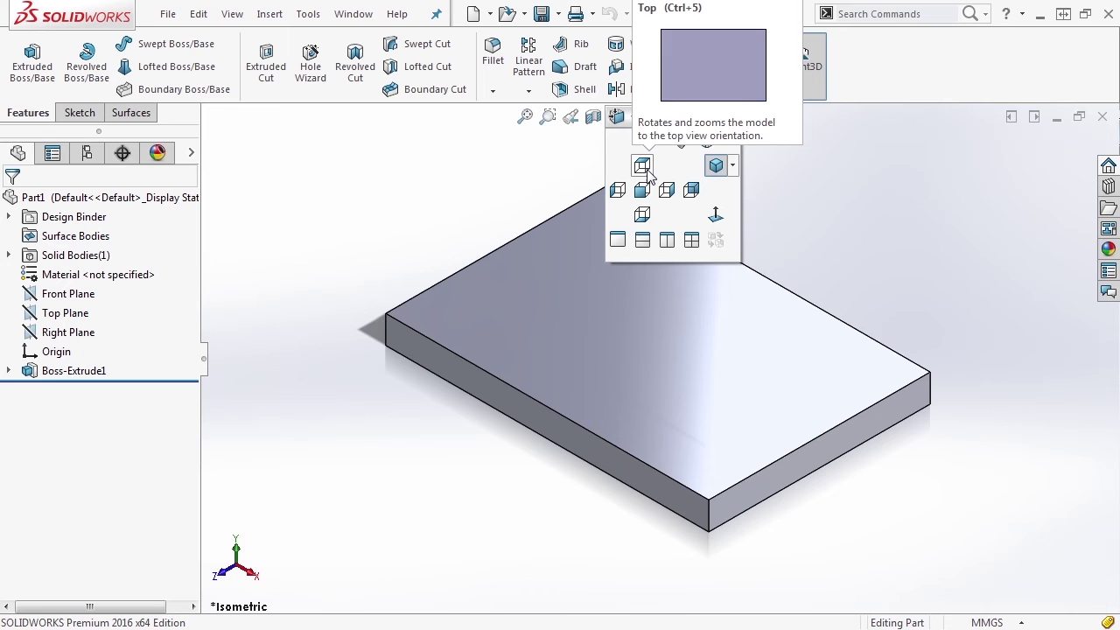
click(508, 185)
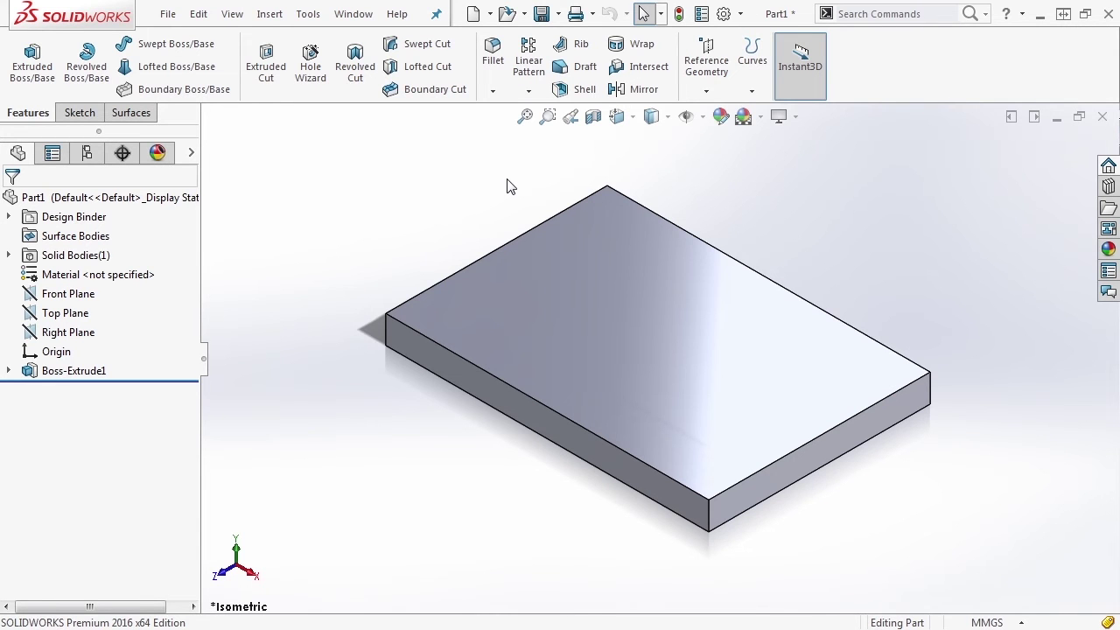
key(ctrl+5)
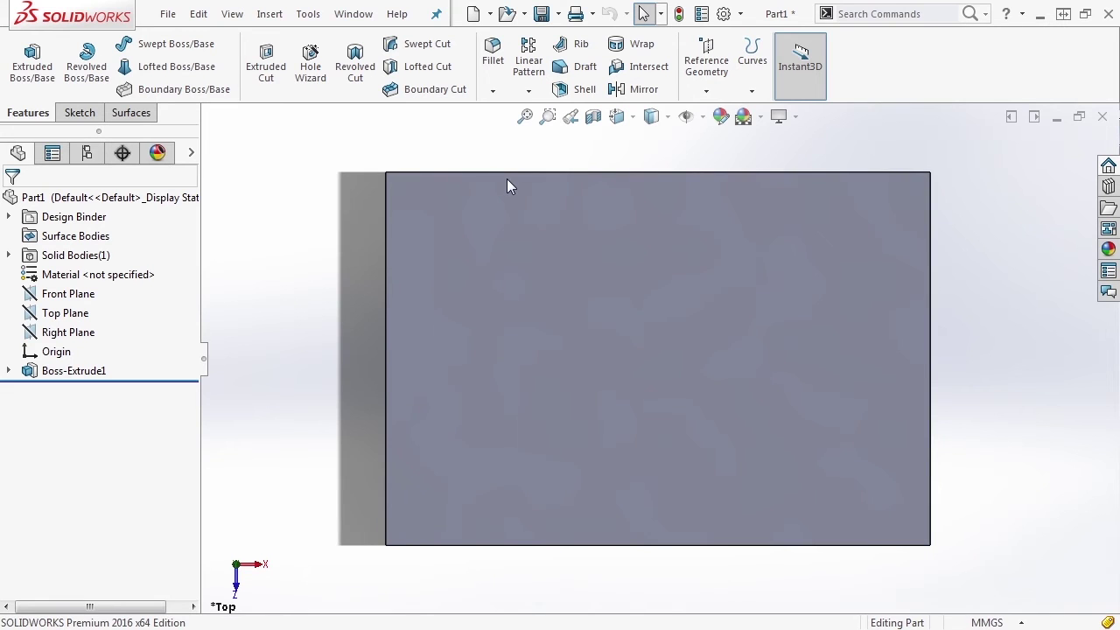
key(ctrl+6)
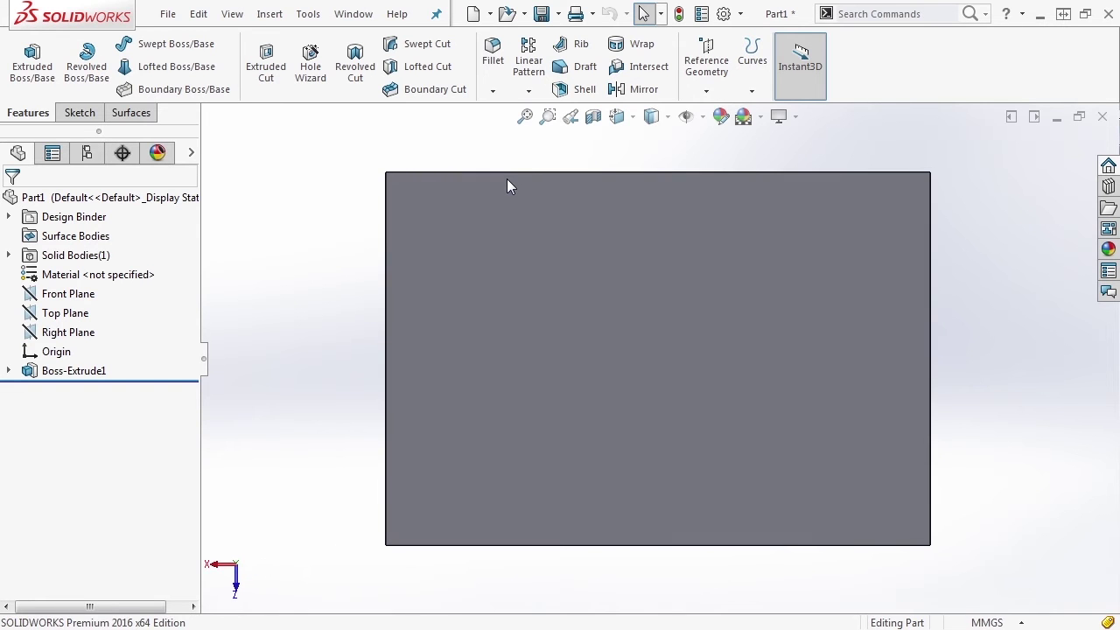
key(ctrl+7)
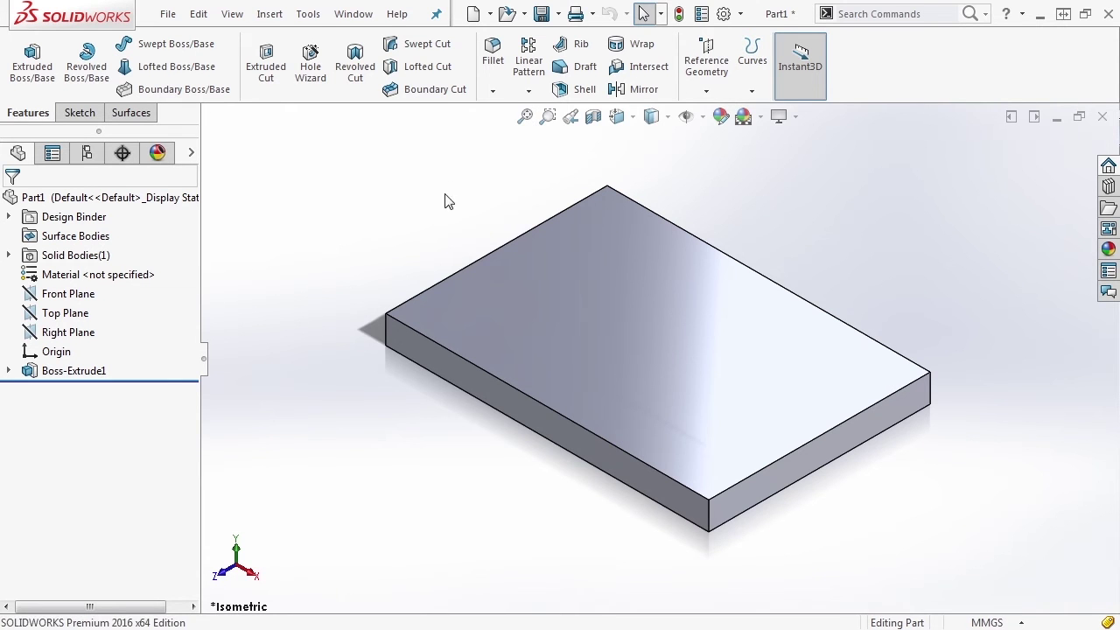
scroll(388, 275, up, 3)
click(525, 120)
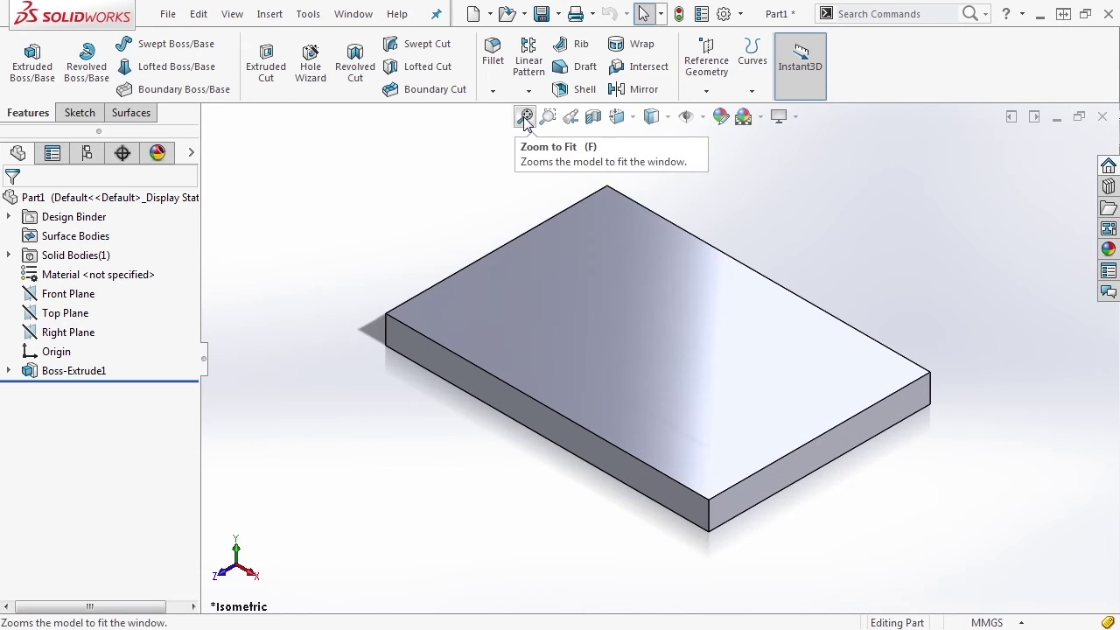
- Show the Sketch tools and open Tools > Customize
click(78, 114)
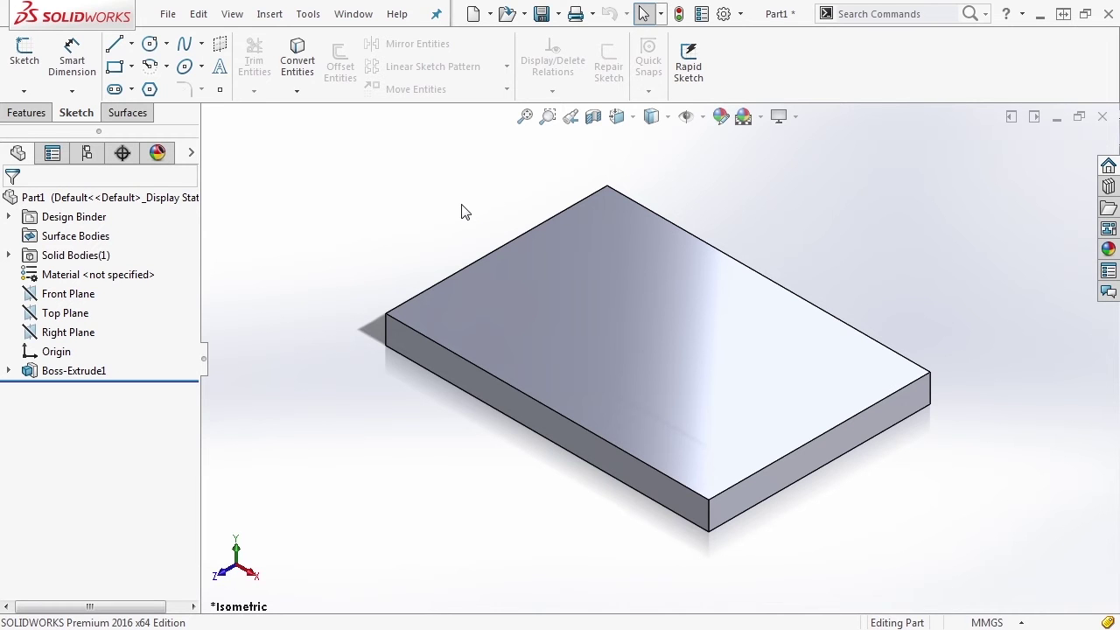
right_click(750, 60)
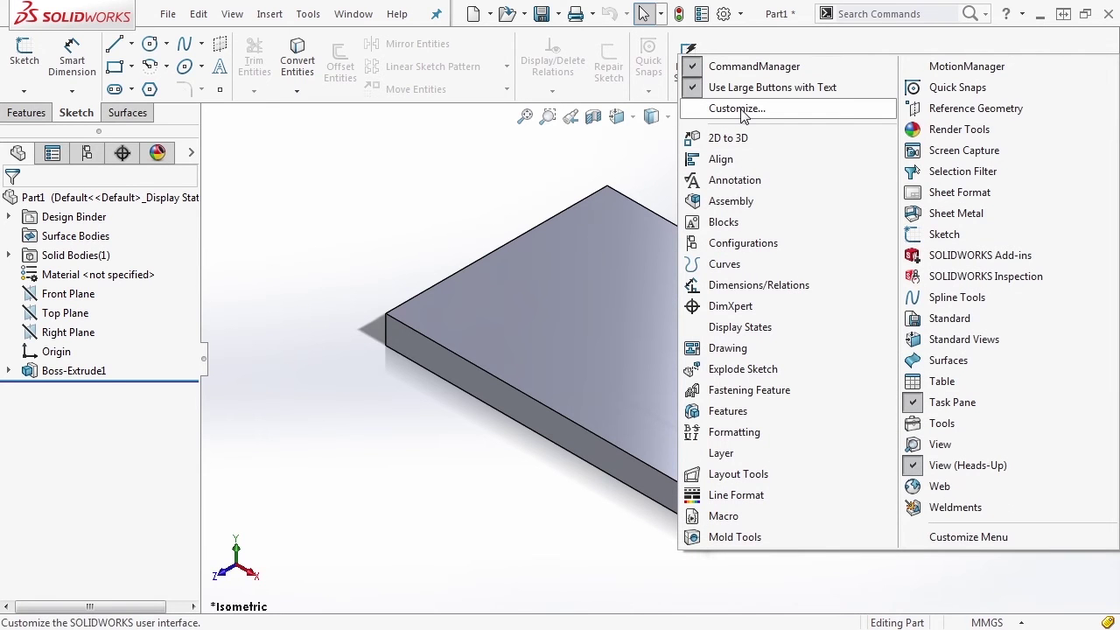
click(741, 15)
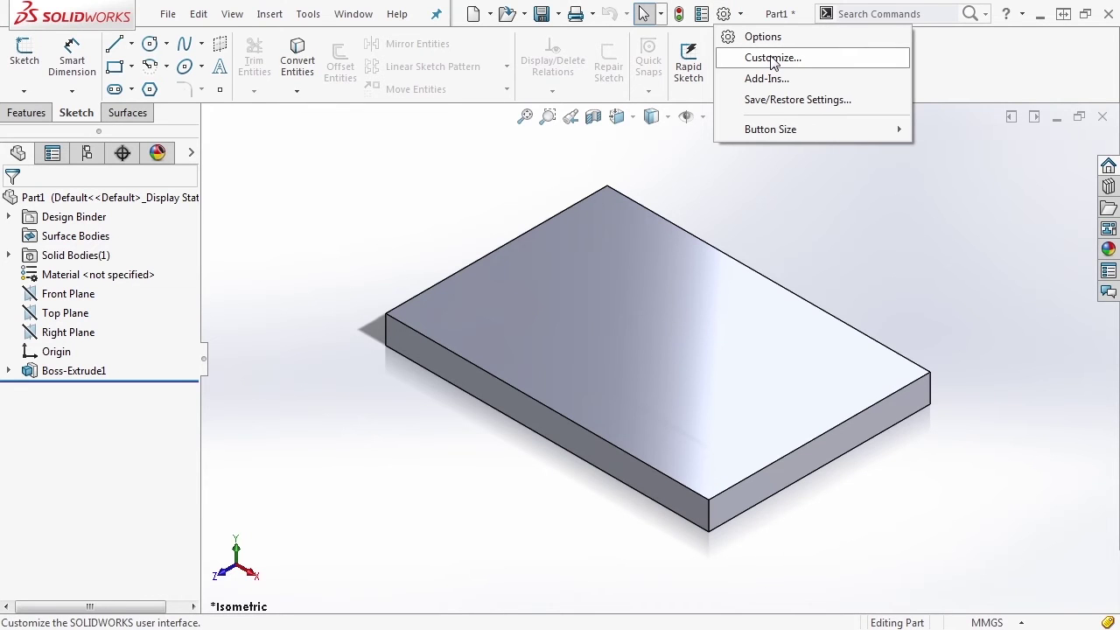
click(308, 14)
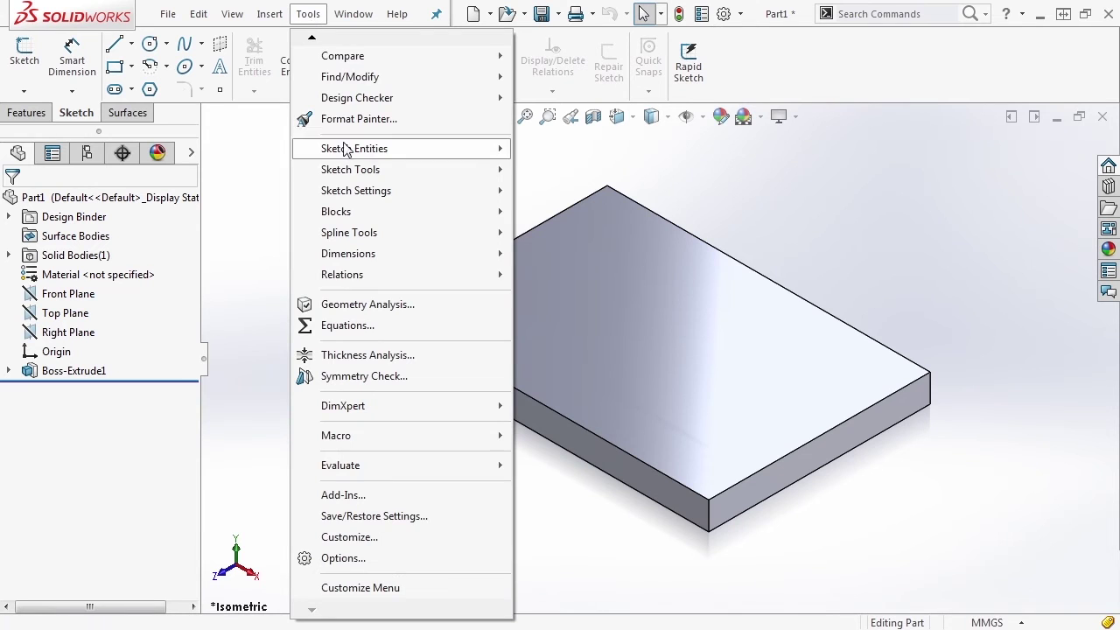
click(359, 543)
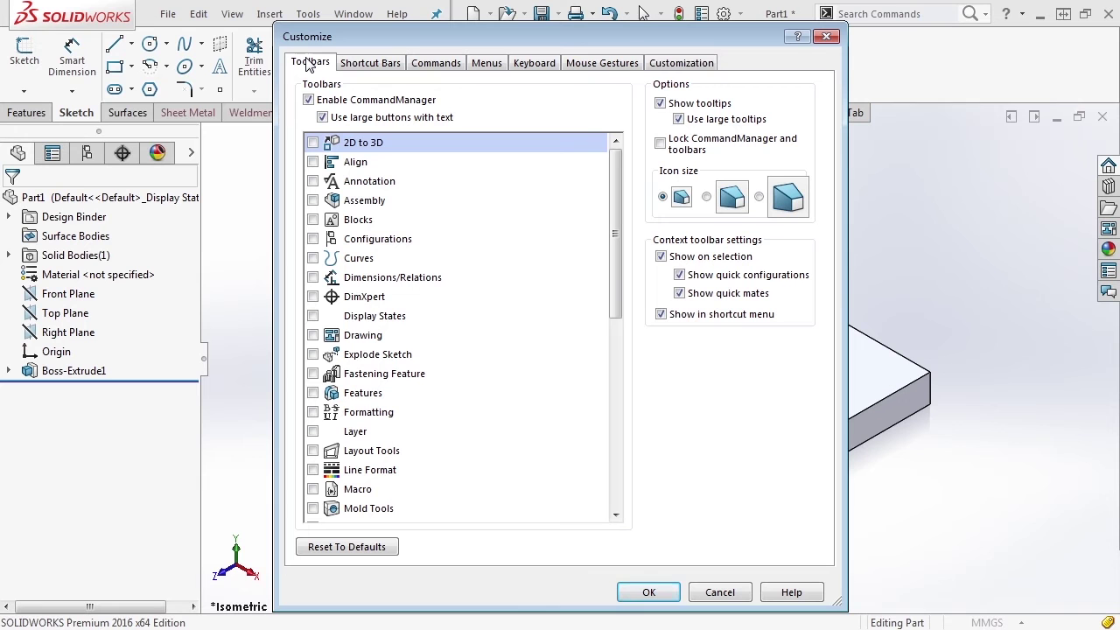
- On the Keyboard tab, filter to View commands that already have keyboard shortcuts
click(537, 65)
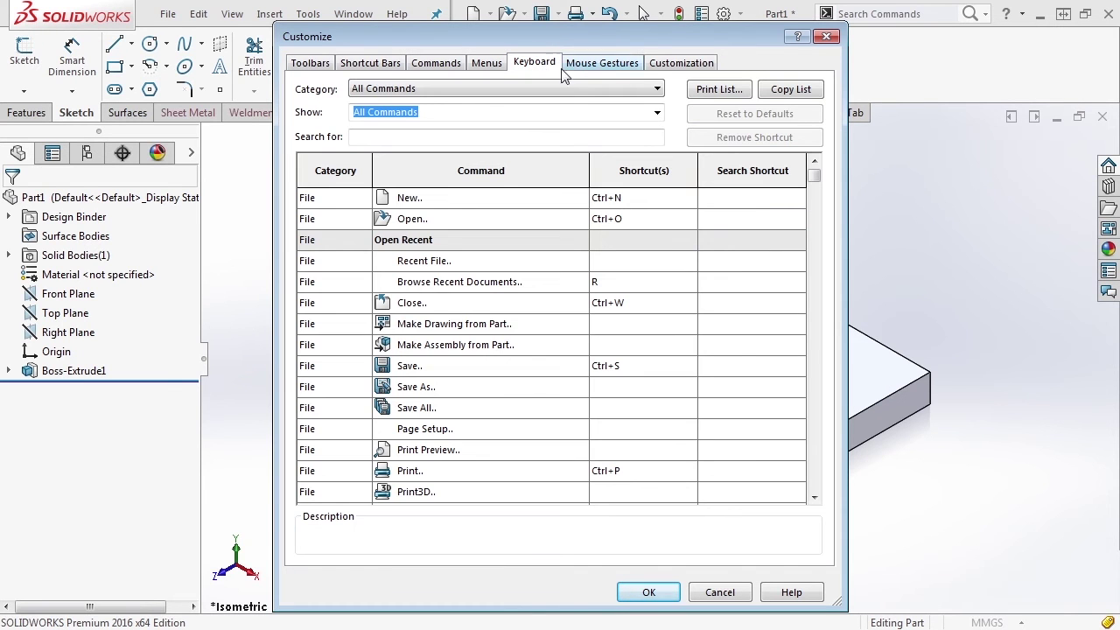
click(560, 91)
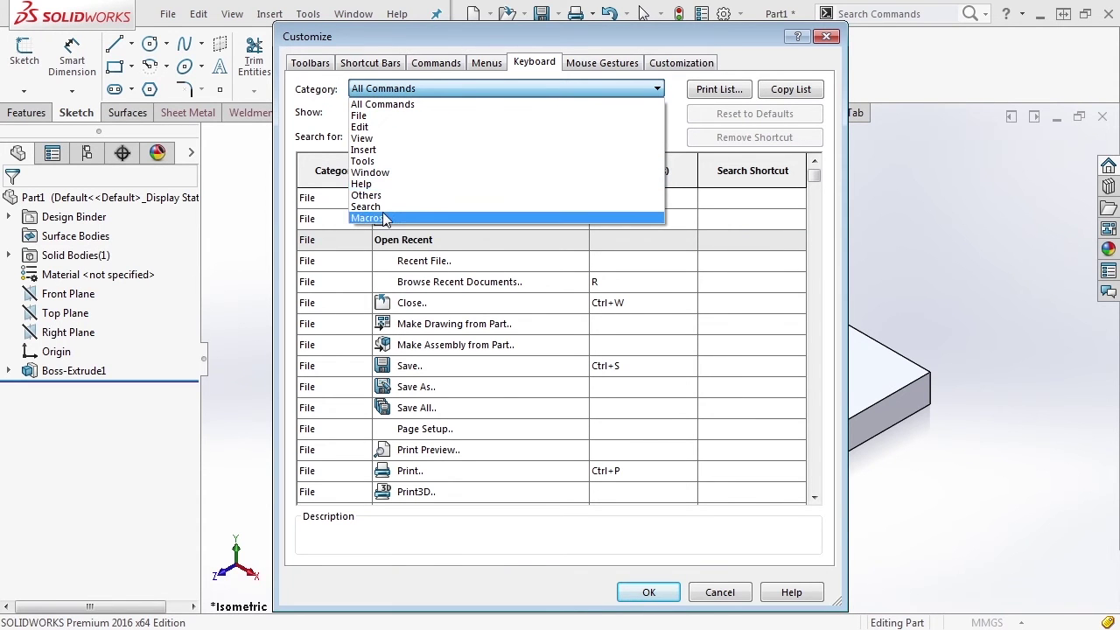
click(371, 138)
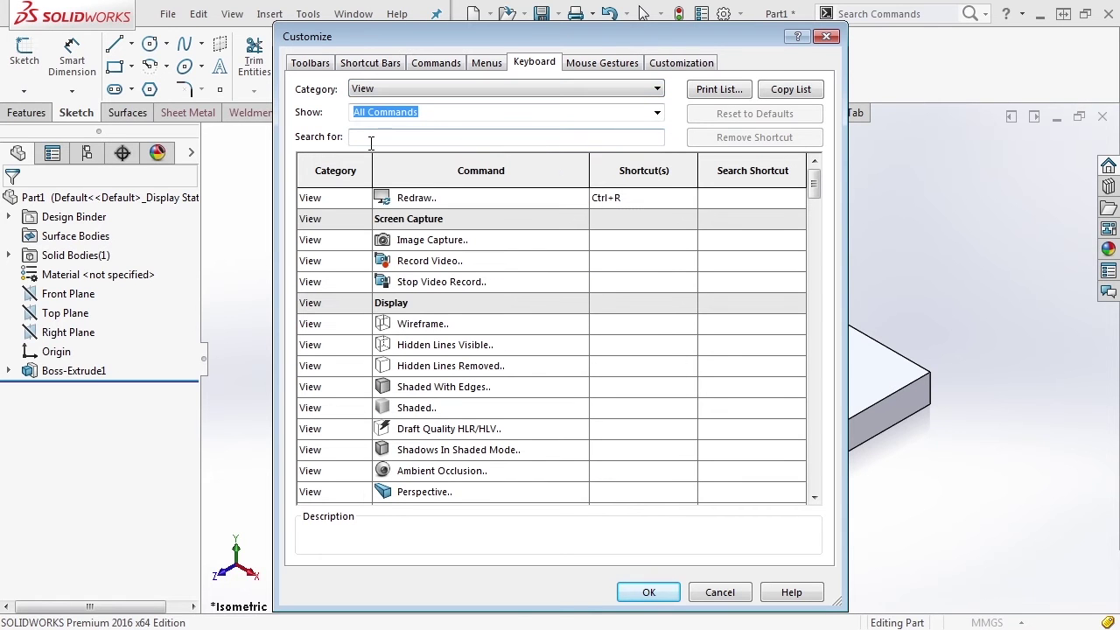
click(654, 115)
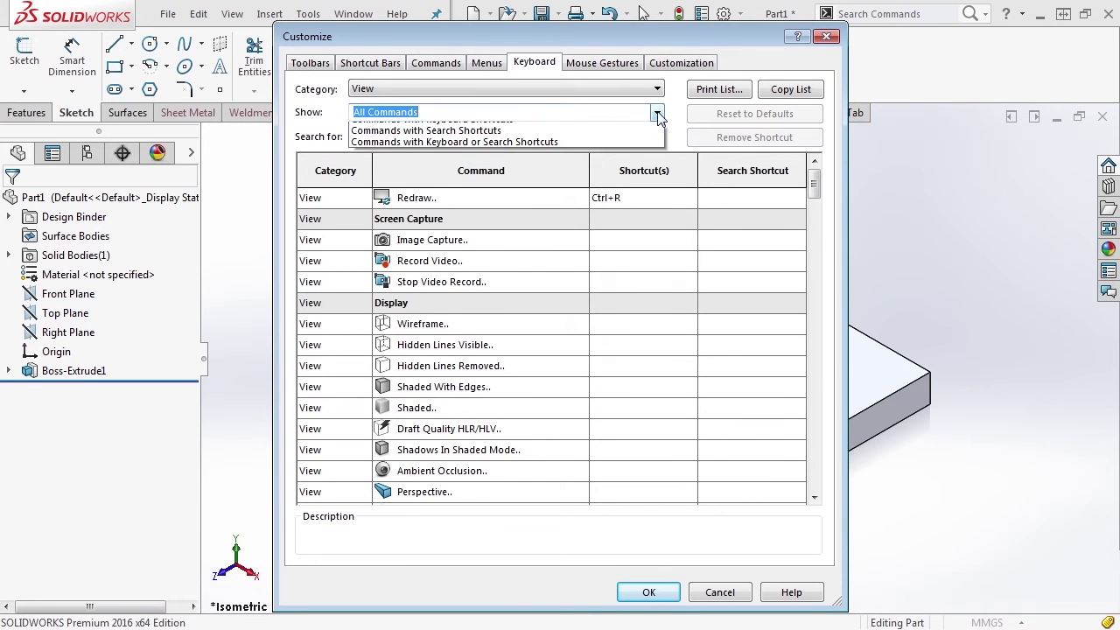
click(485, 139)
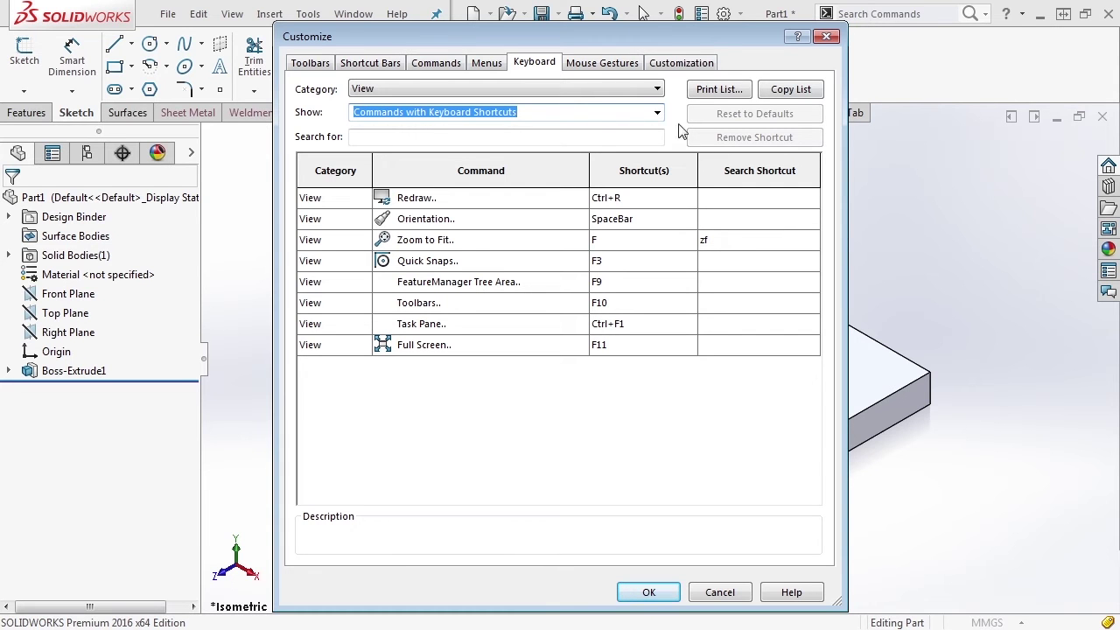
- Show all Tools commands and search 'cir' to list the circle commands
click(592, 91)
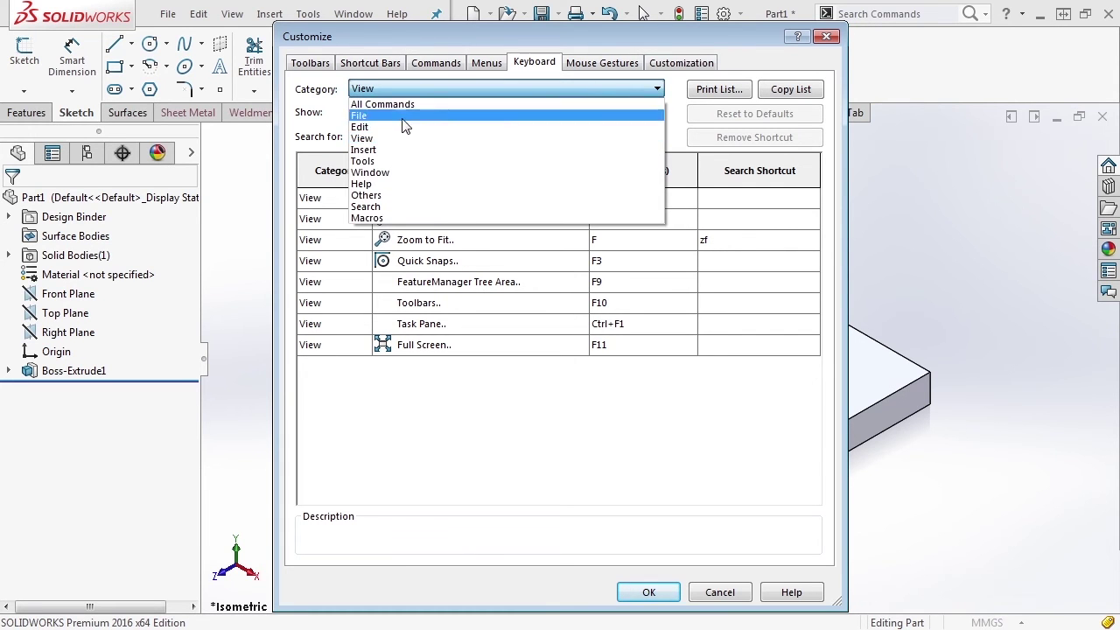
click(384, 162)
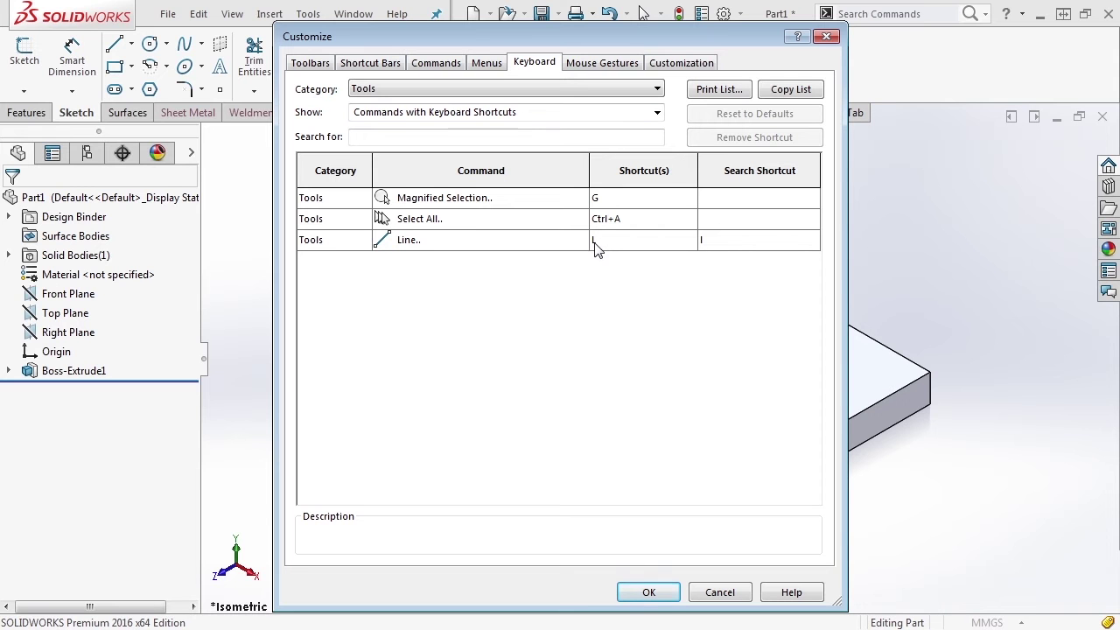
click(648, 112)
click(448, 122)
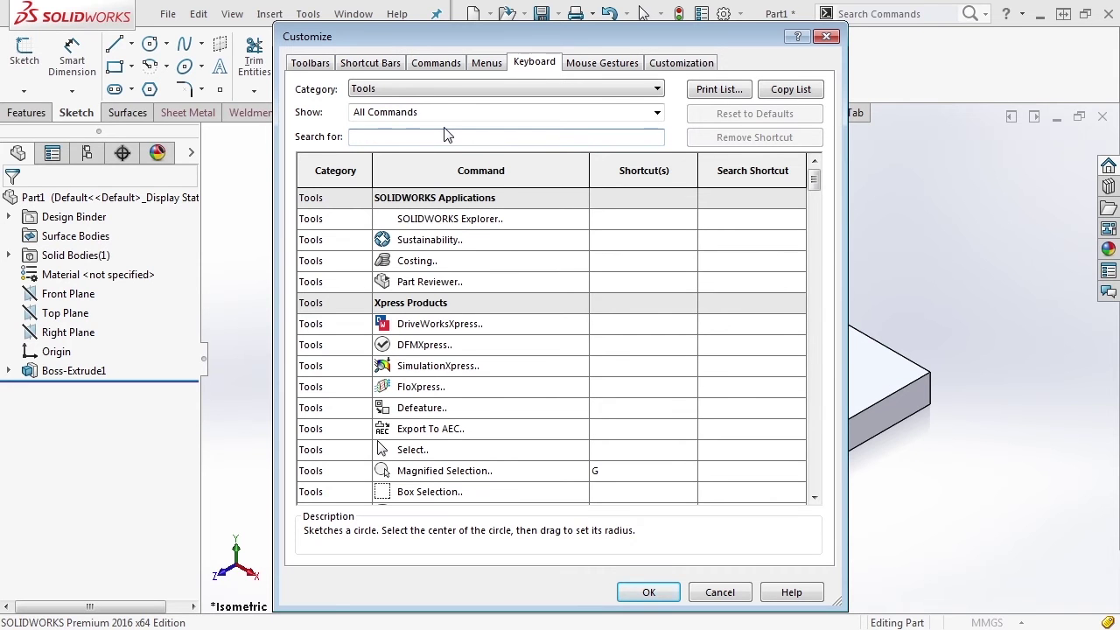
text(cir)
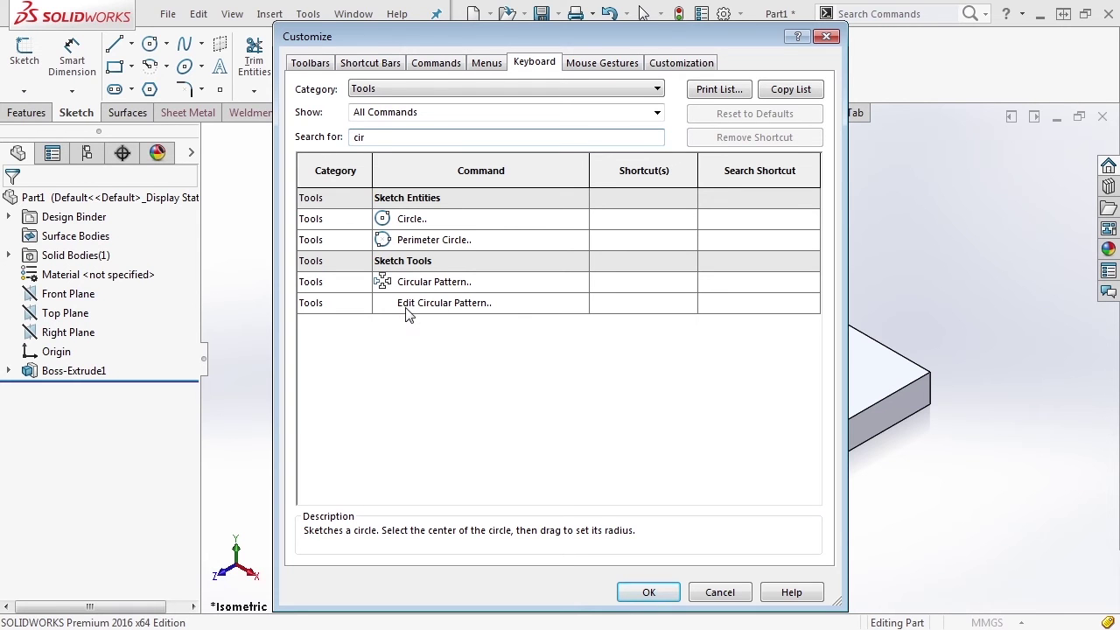
- Assign R to Circle, confirming its reassignment from Browse Recent Documents
click(630, 219)
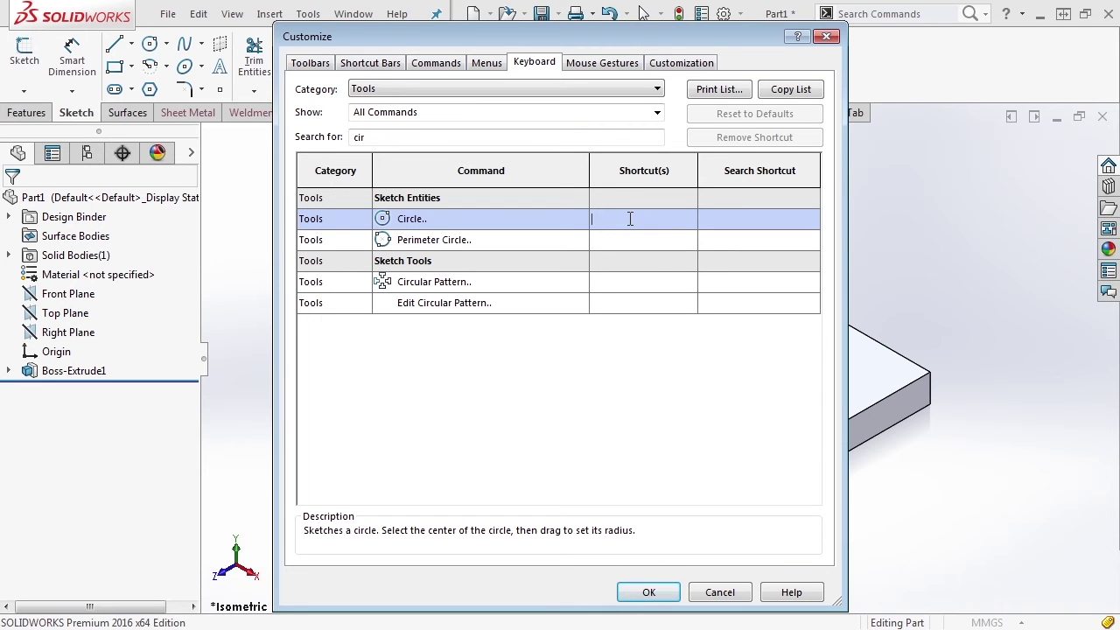
key(r)
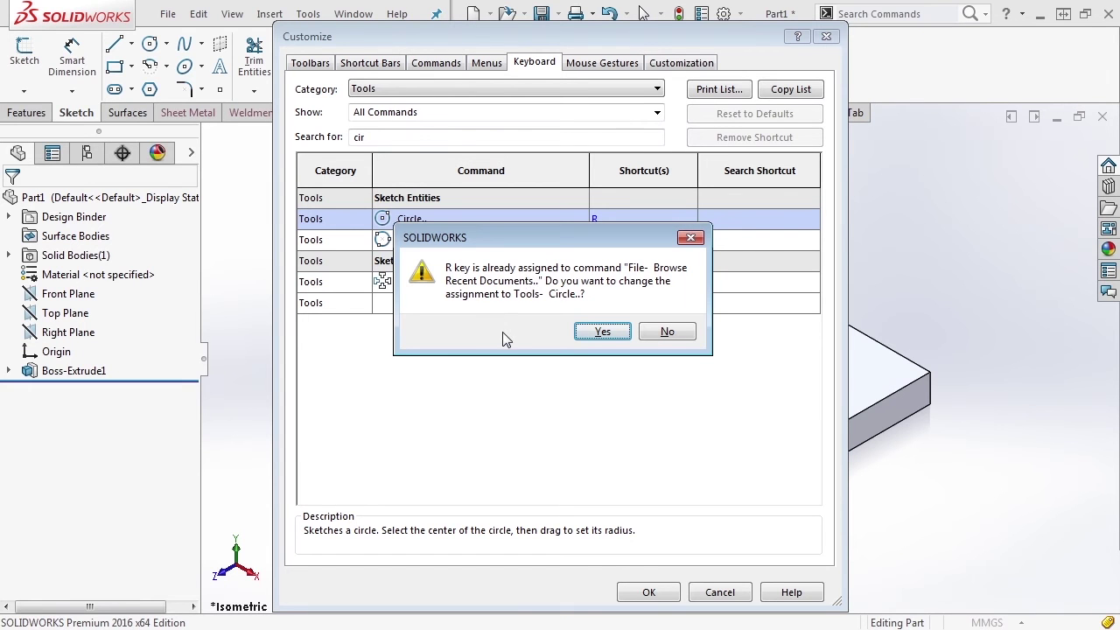
click(600, 332)
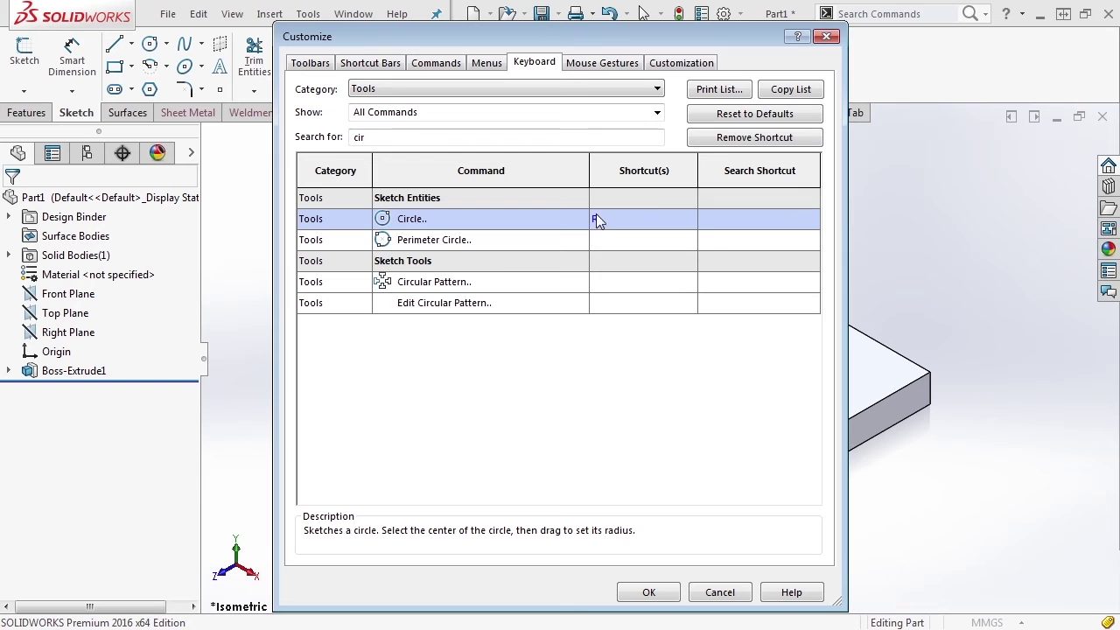
key(shift+Tab)
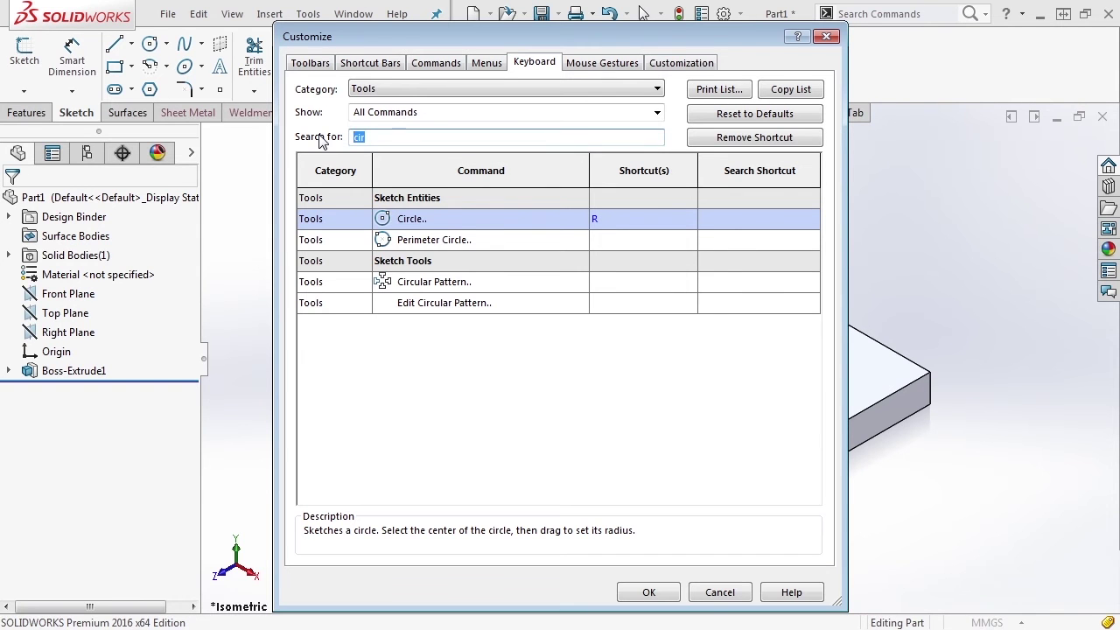
- Search '3 p' and reassign the A shortcut to 3 Point Arc
text(3)
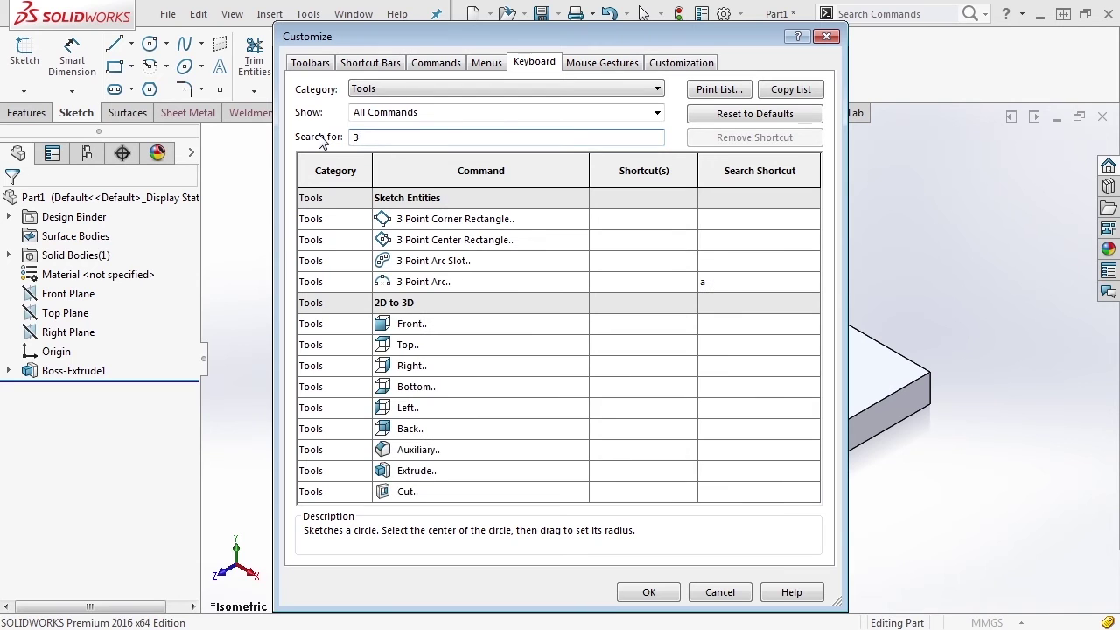
text( p)
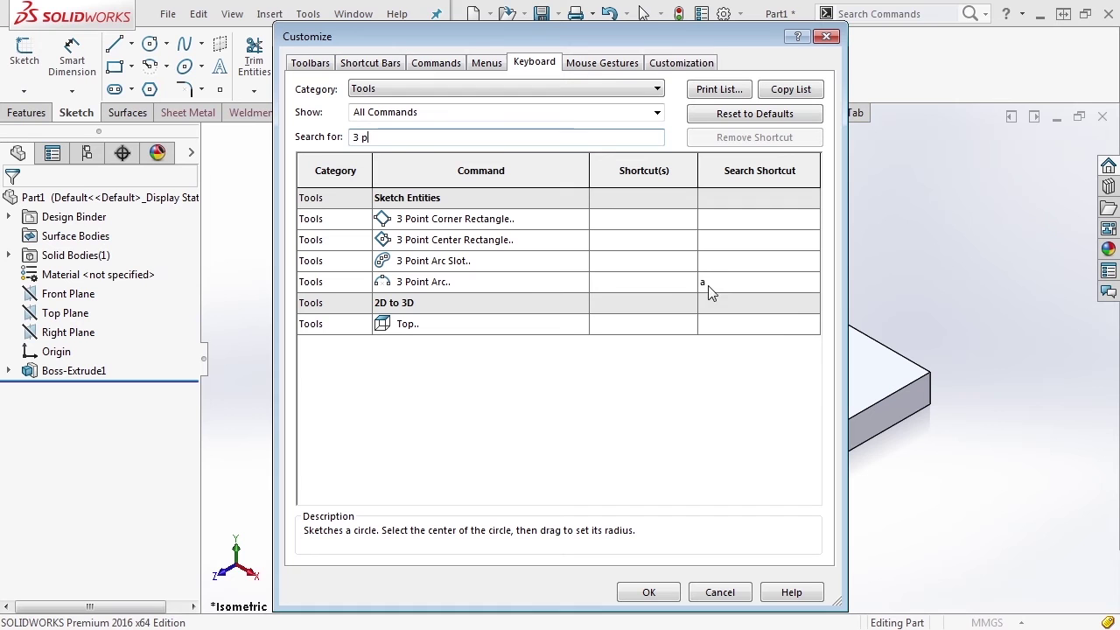
click(625, 285)
key(a)
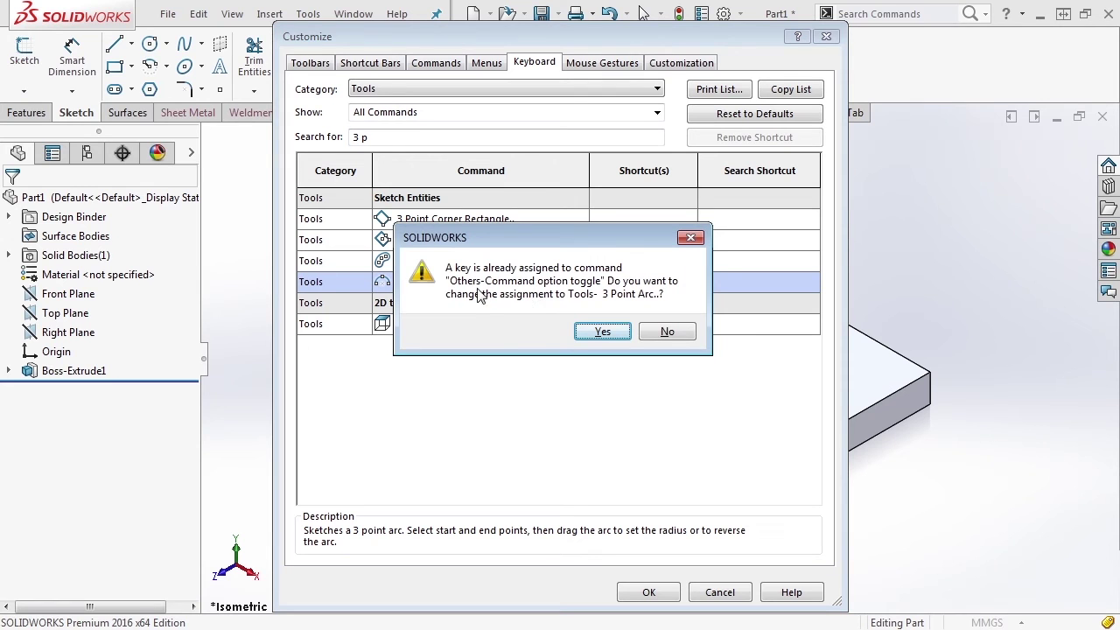
click(603, 331)
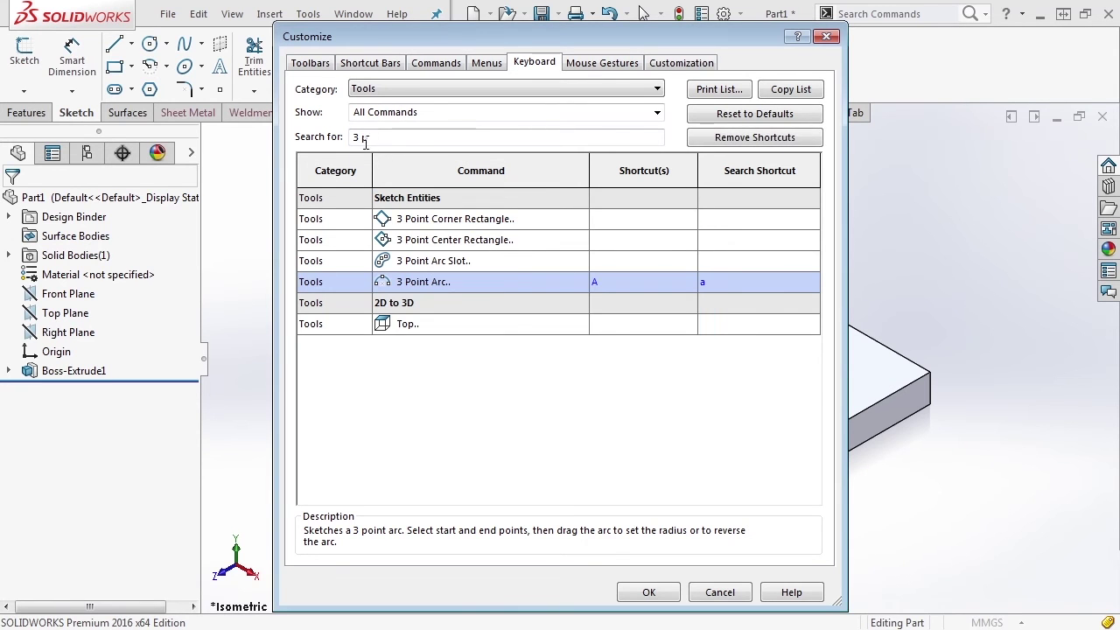
drag(368, 138, 352, 138)
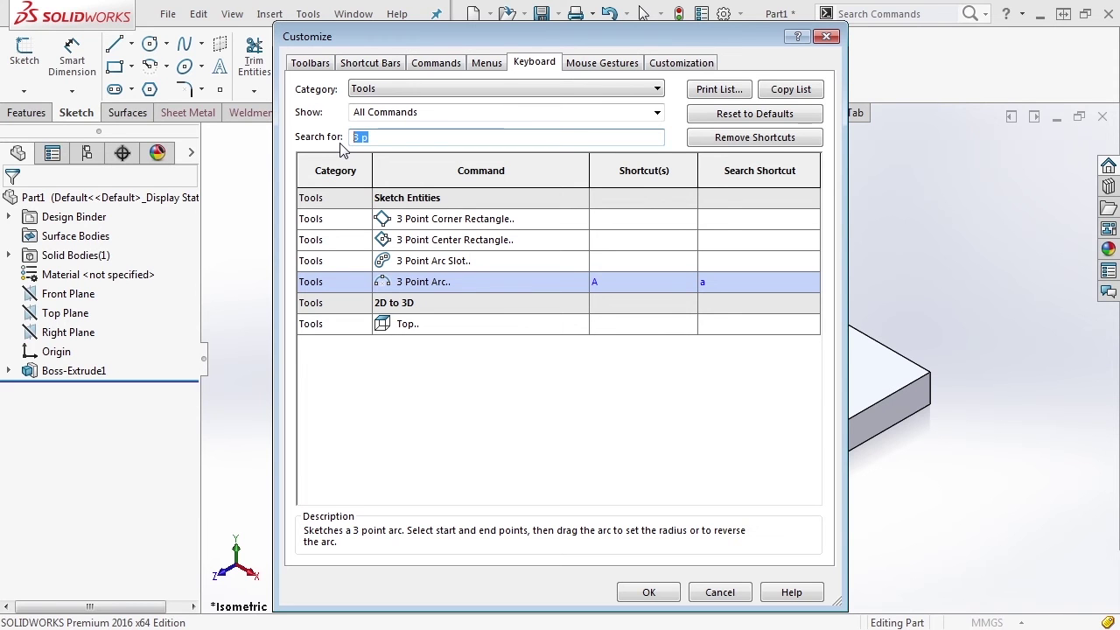
- Search 'spli' and give Spline the shortcut P, deleting the stray Enter assignment
text(spli)
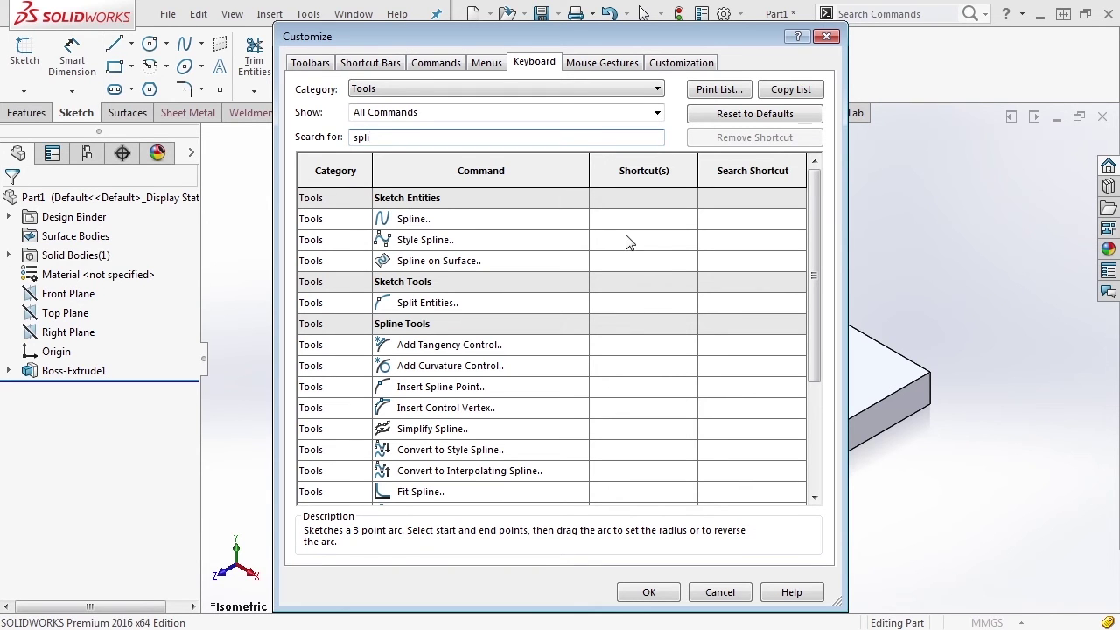
click(623, 223)
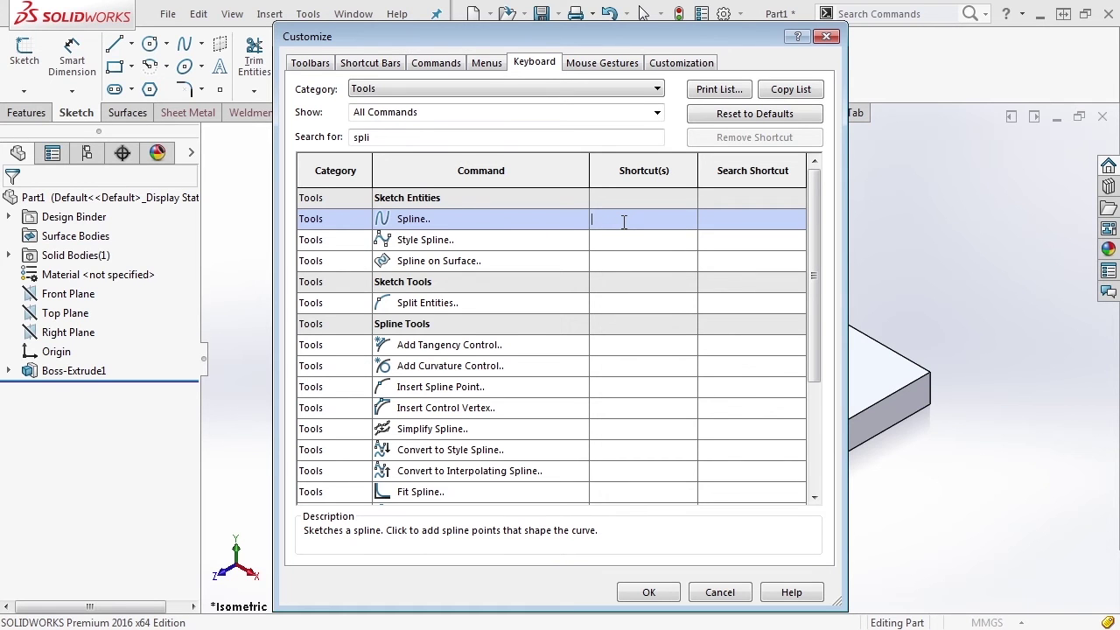
key(p)
key(Return)
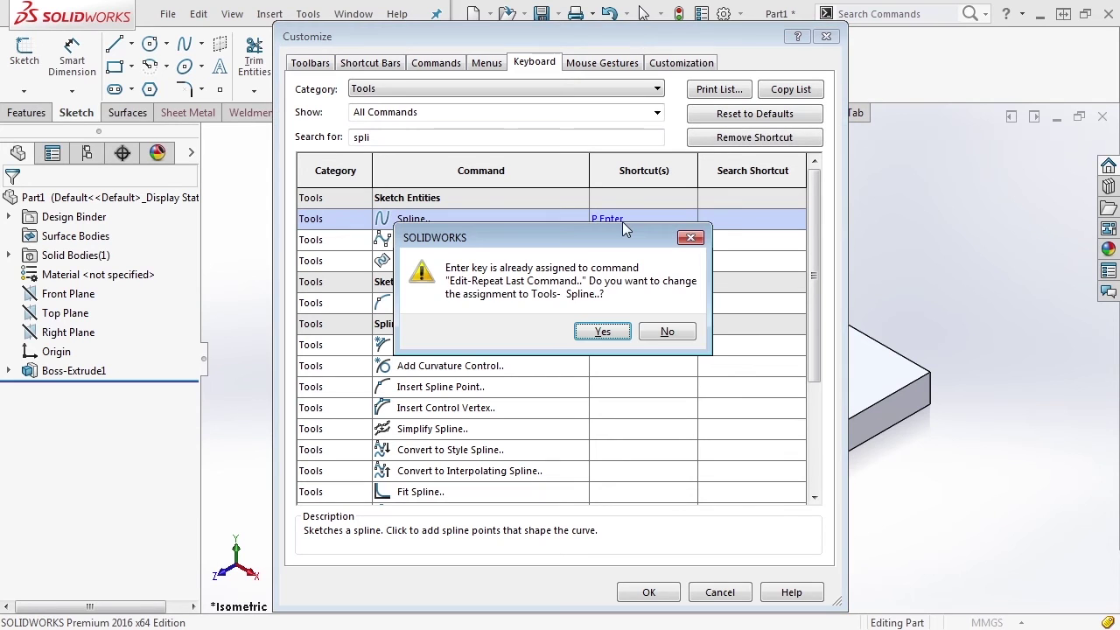
click(604, 331)
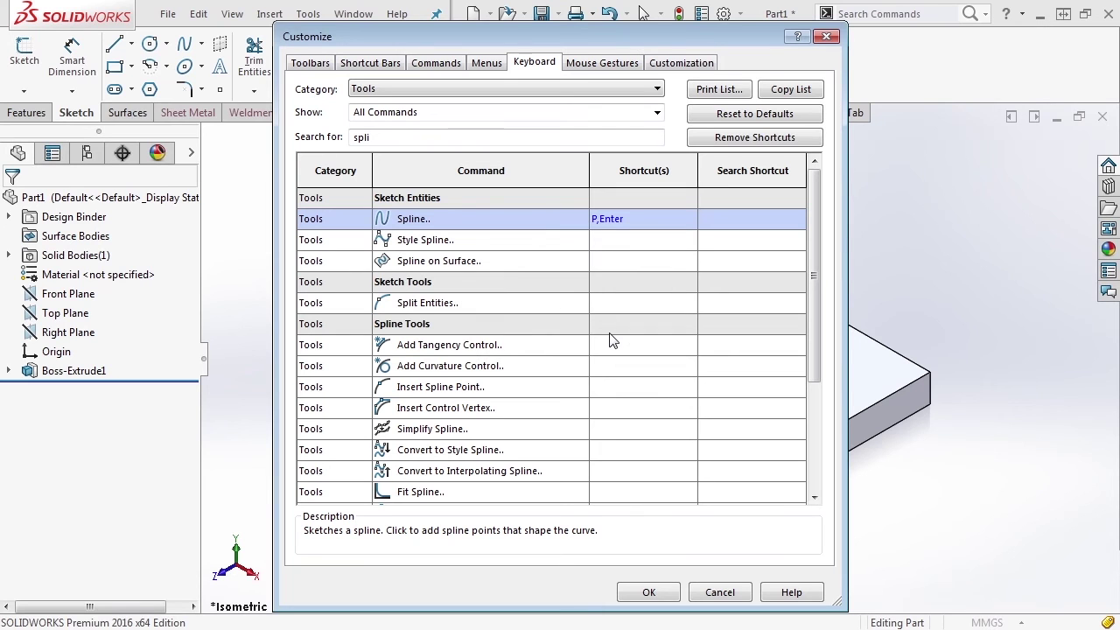
double_click(612, 219)
key(BackSpace)
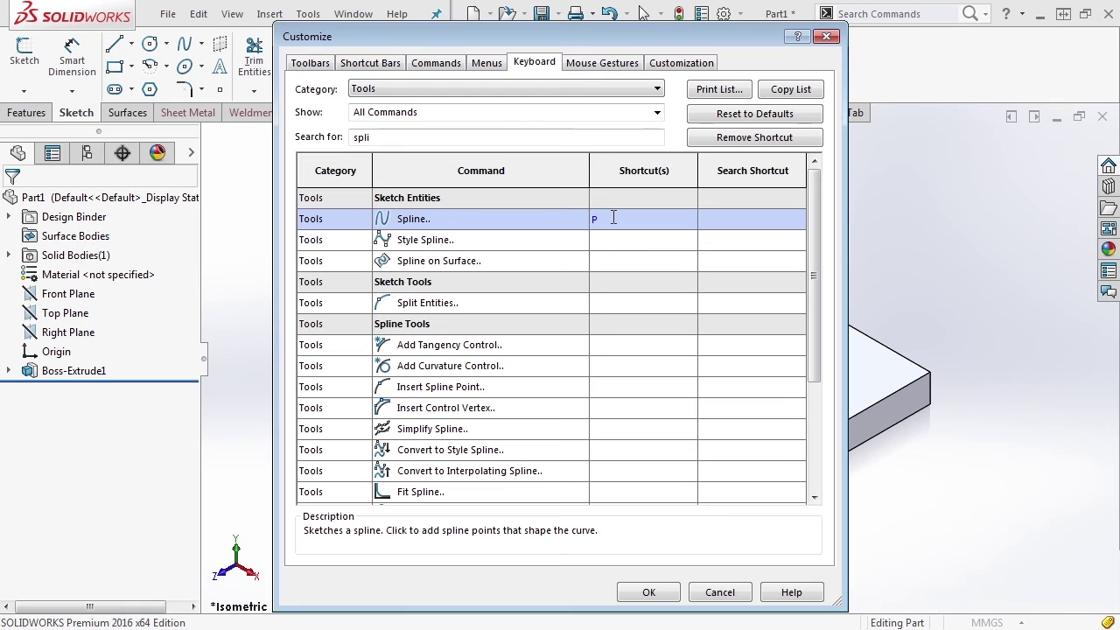
click(395, 137)
drag(394, 137, 293, 148)
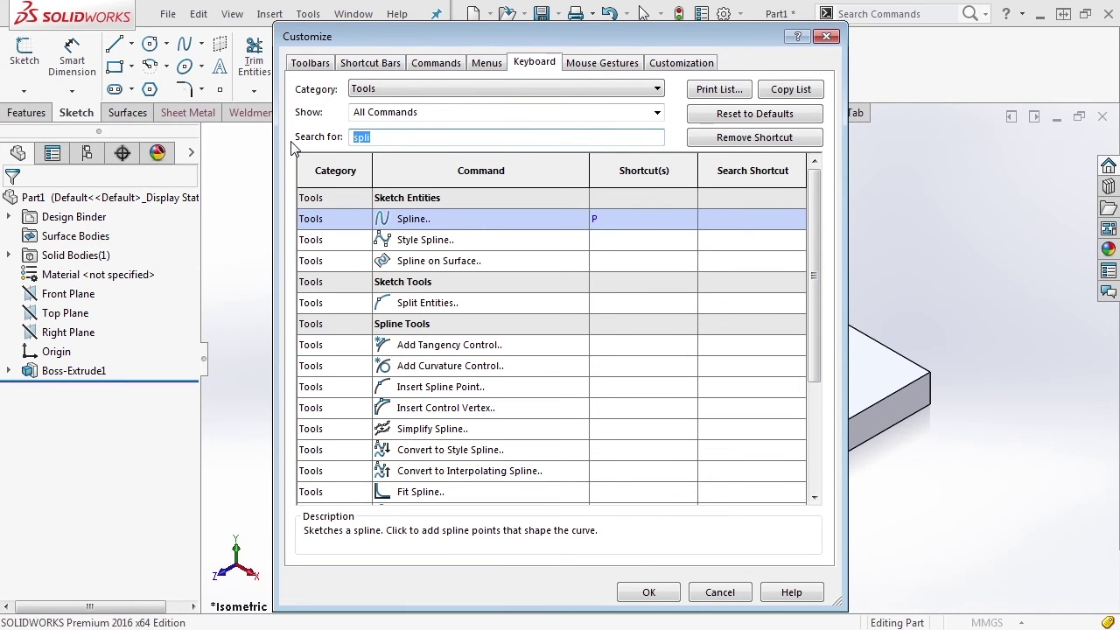
- Search 'poin' and assign Q as the Point command's shortcut
text(poin)
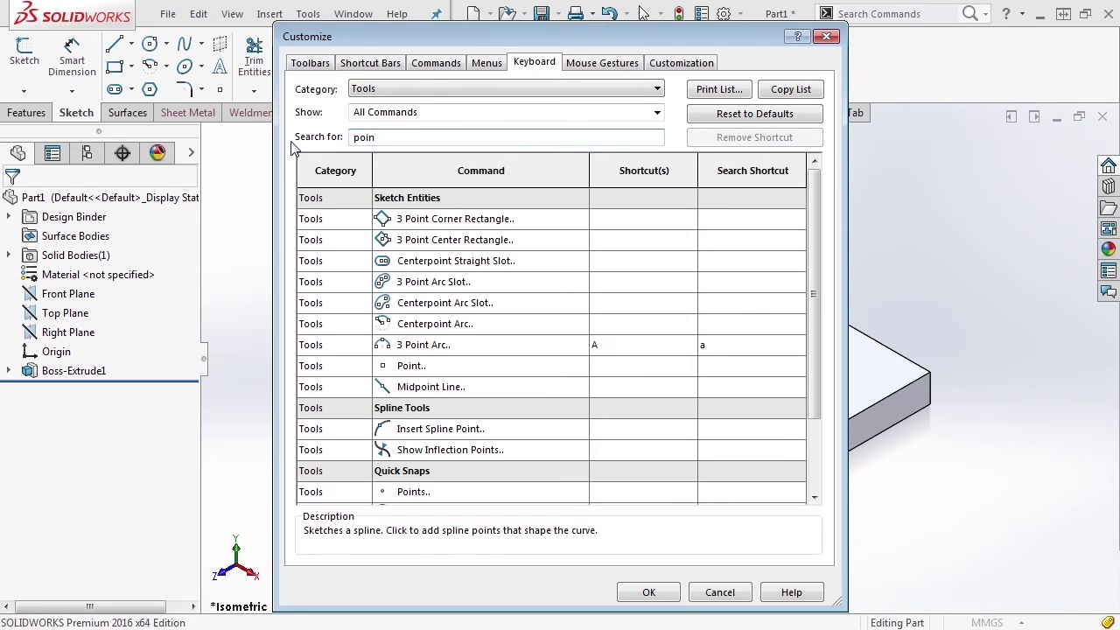
click(620, 366)
key(q)
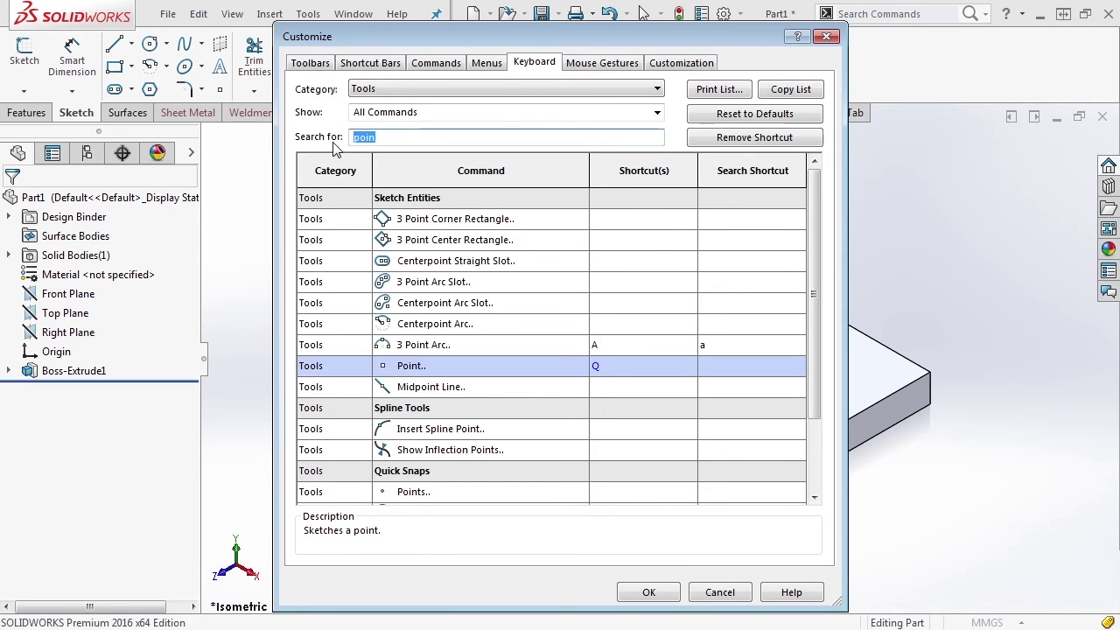
- Search 'conver' and reassign N from Next Edge to Convert Entities
text(conver)
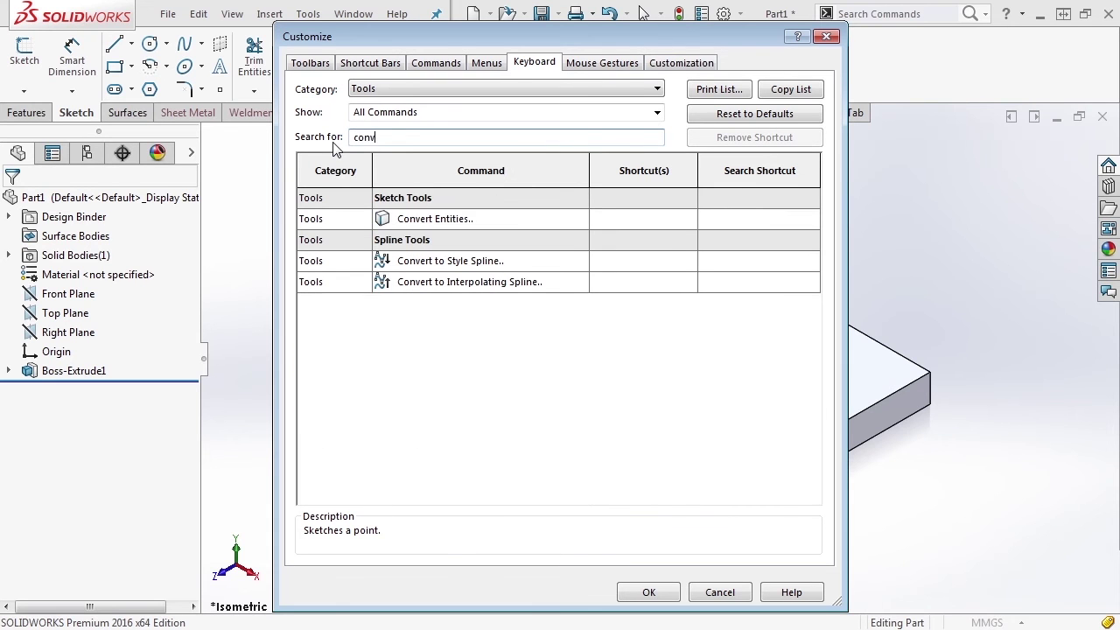
click(633, 220)
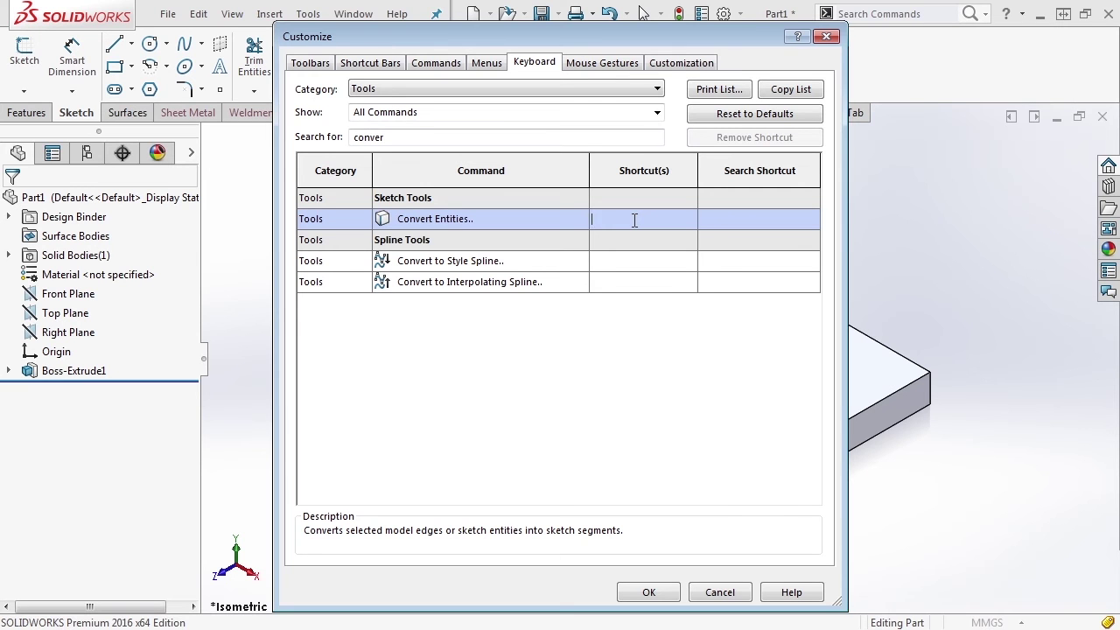
key(n)
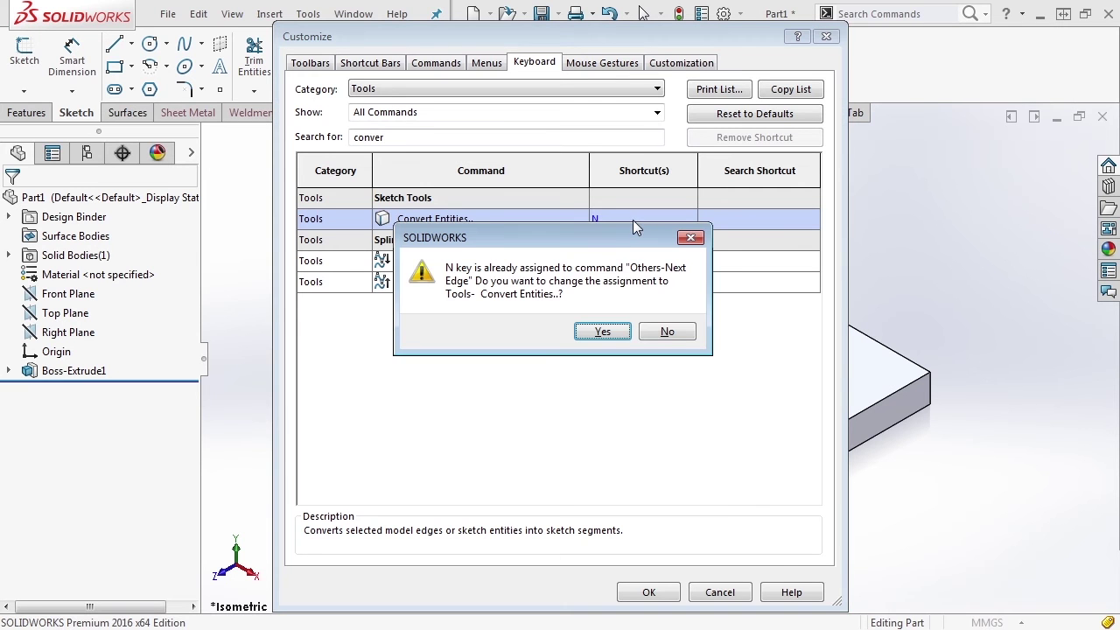
click(602, 335)
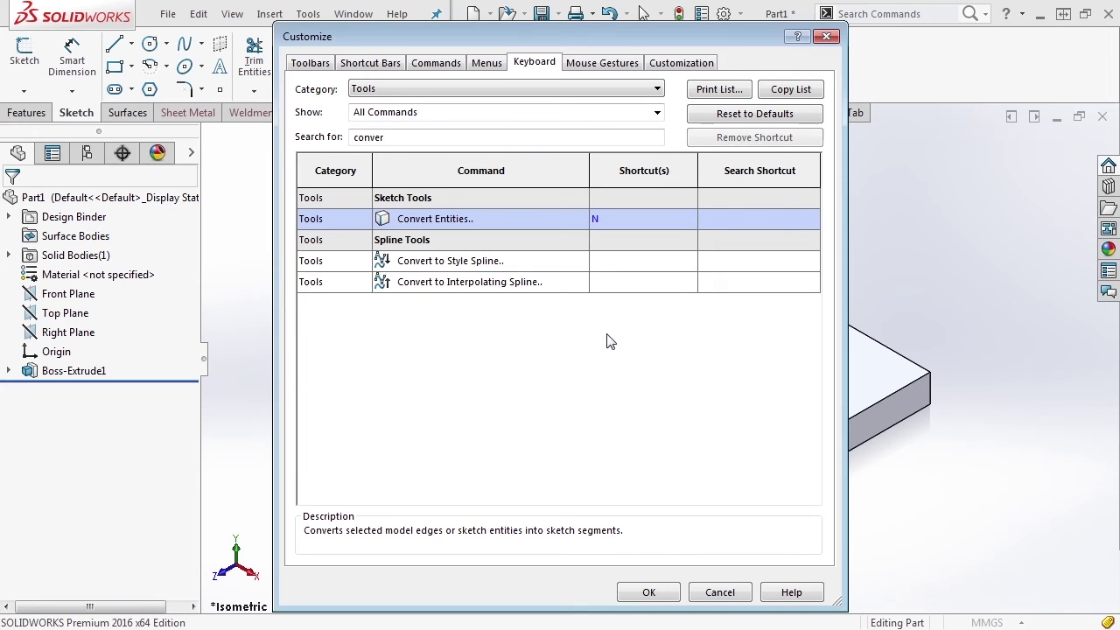
- Search 'trim' and assign T as the Trim command's shortcut
drag(400, 137, 275, 140)
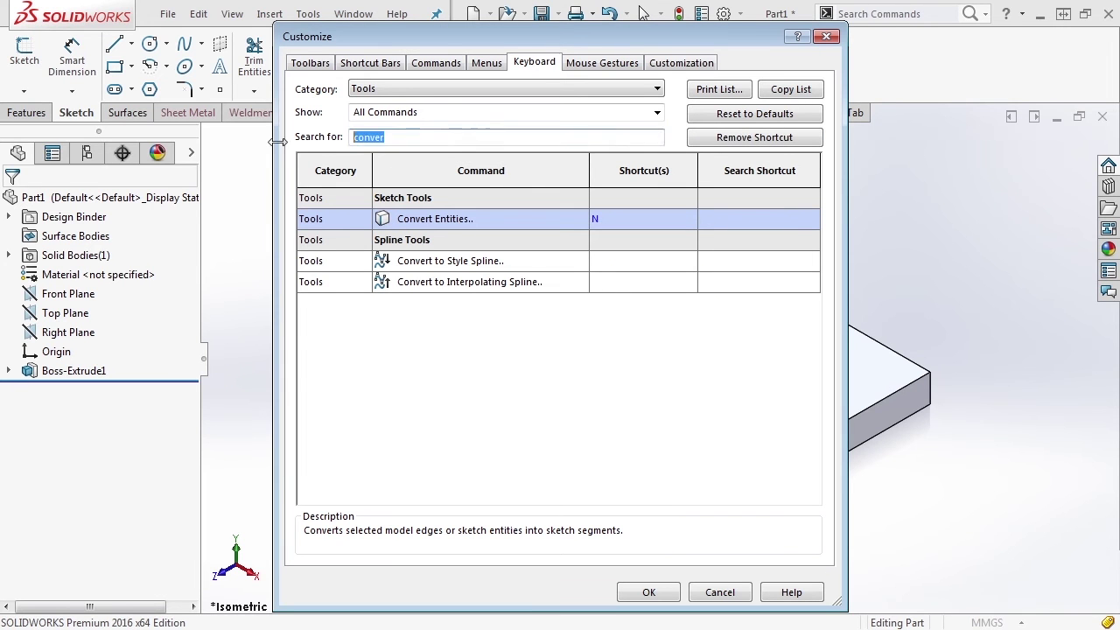
text(trim)
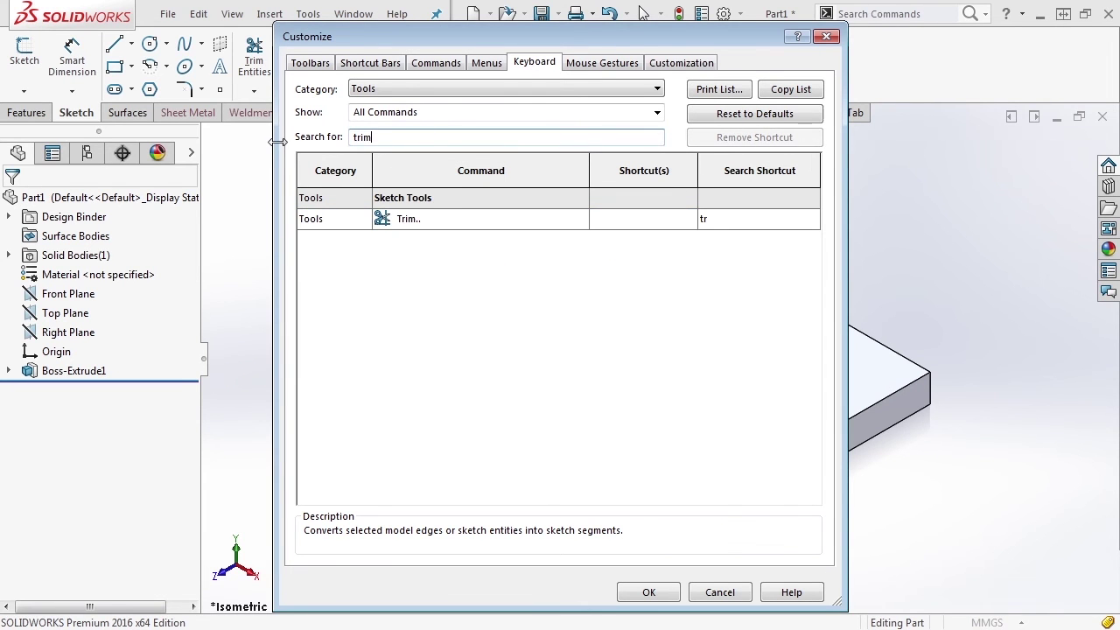
click(639, 221)
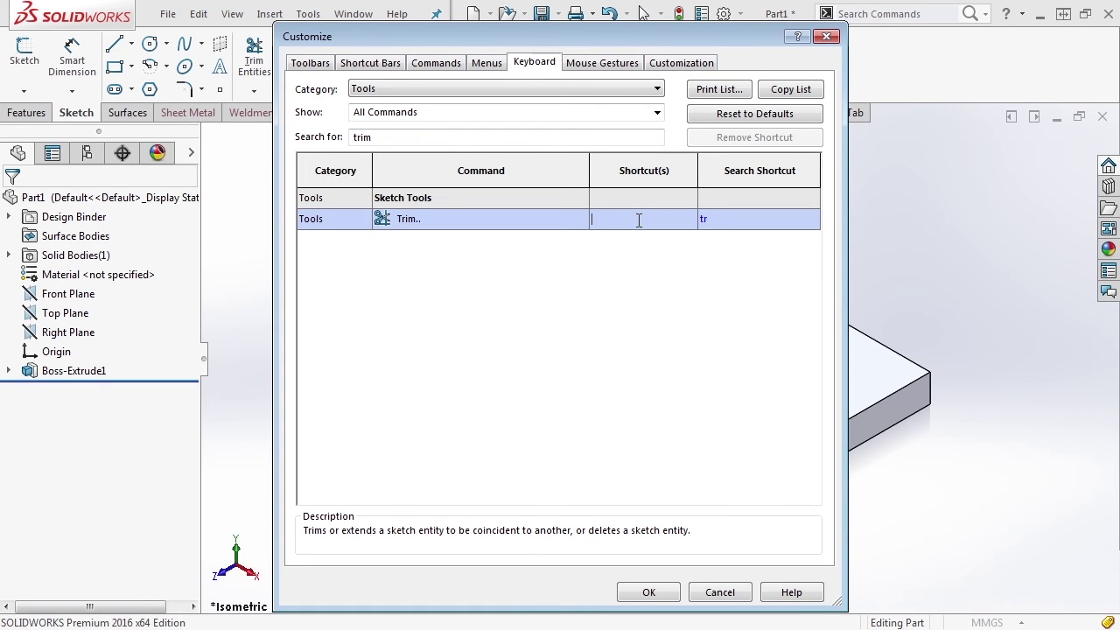
key(t)
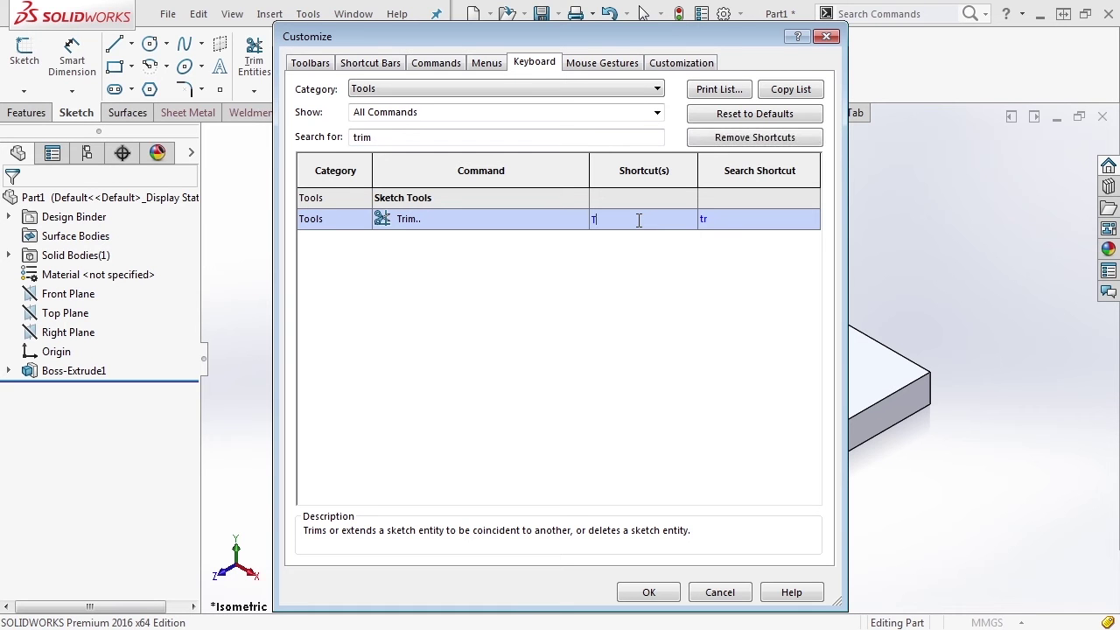
drag(400, 137, 304, 144)
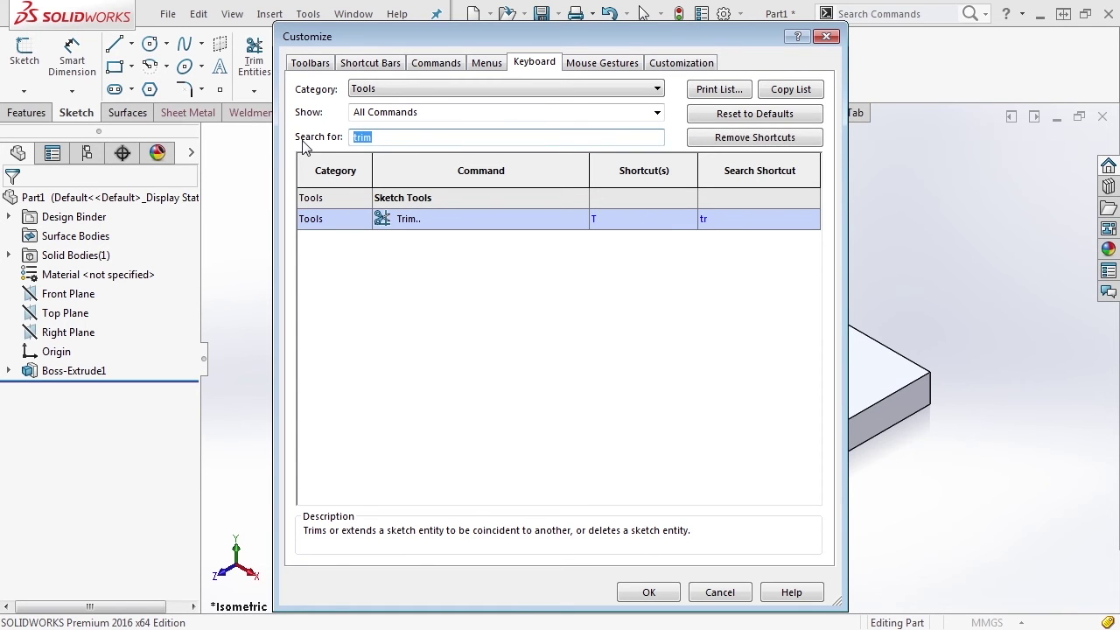
- Search 'cons' and reassign C to Construction Geometry, accepting the conflict
text(cons)
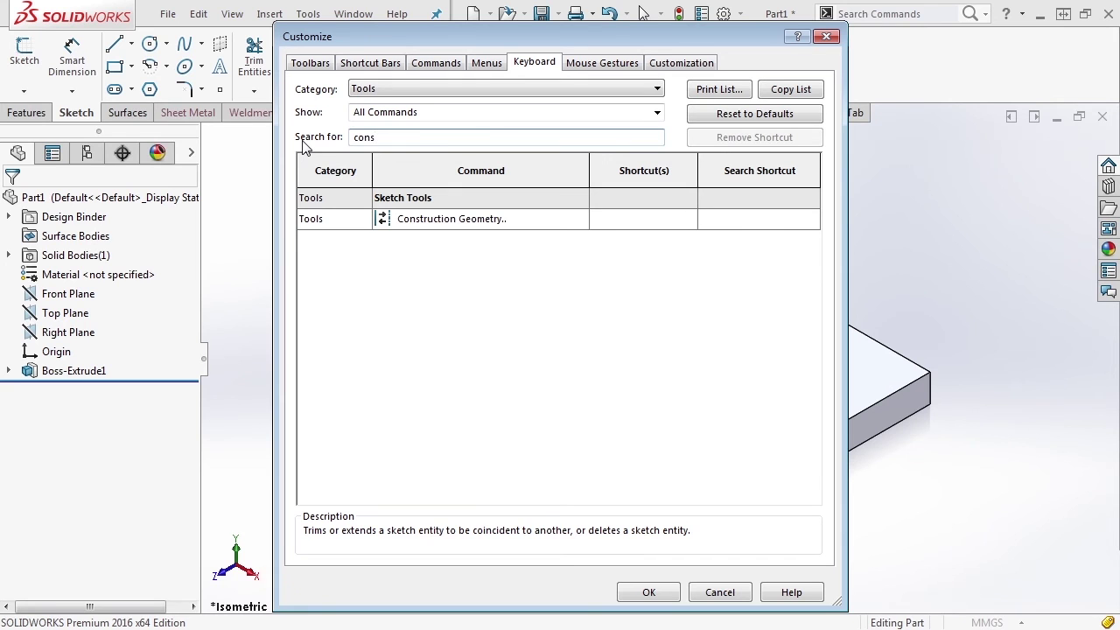
click(627, 222)
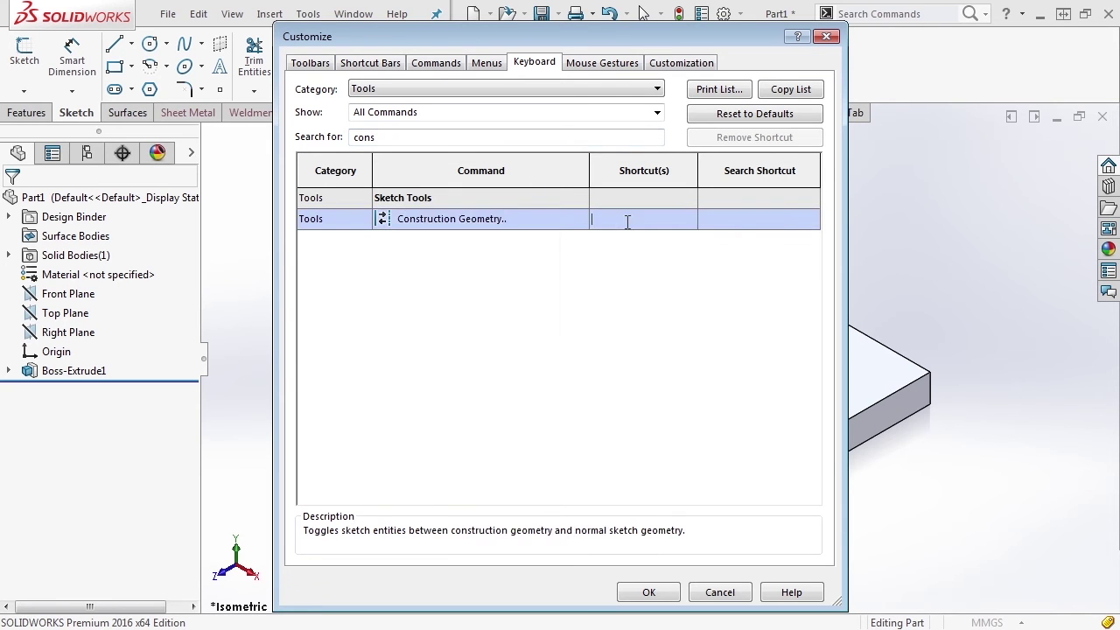
key(c)
click(611, 341)
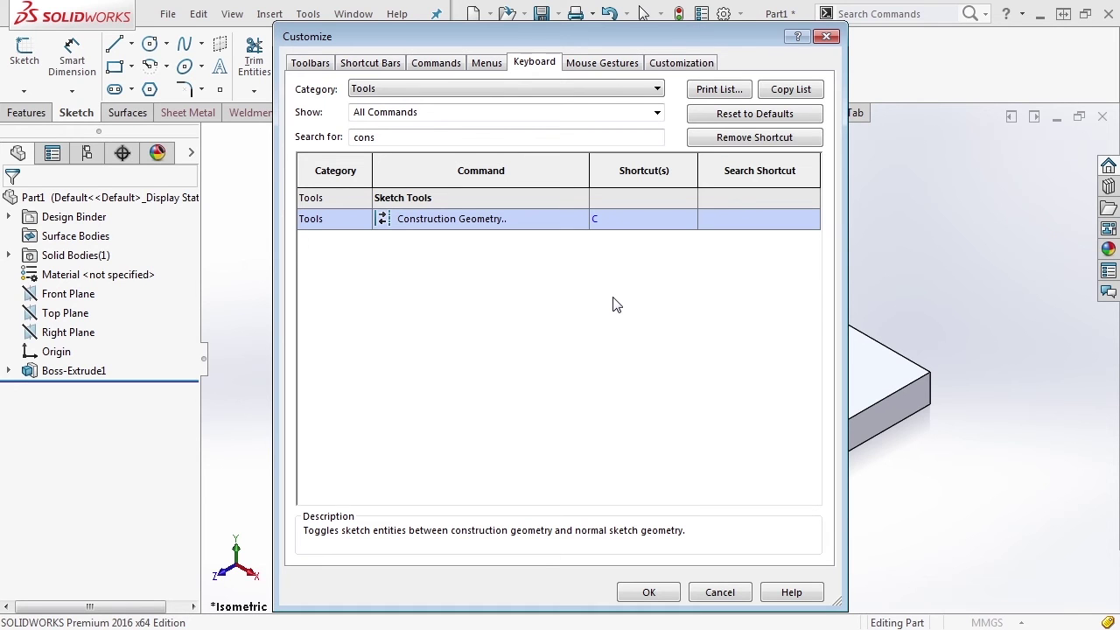
- Apply the shortcuts with OK, then start Sketch2 on the plate's top face, viewed Normal To
click(652, 592)
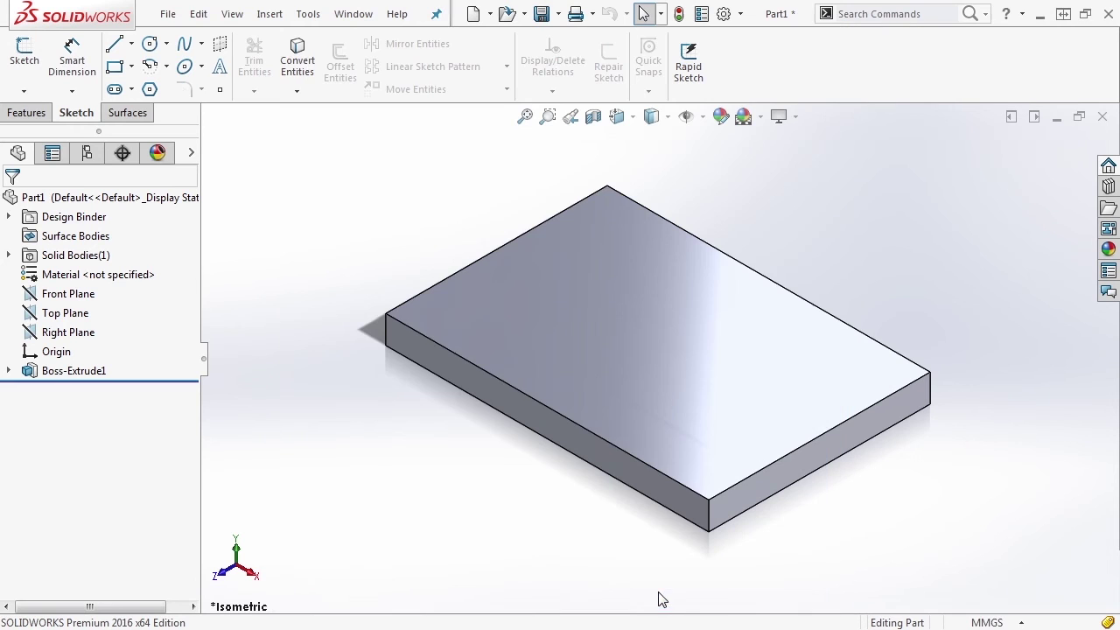
click(539, 274)
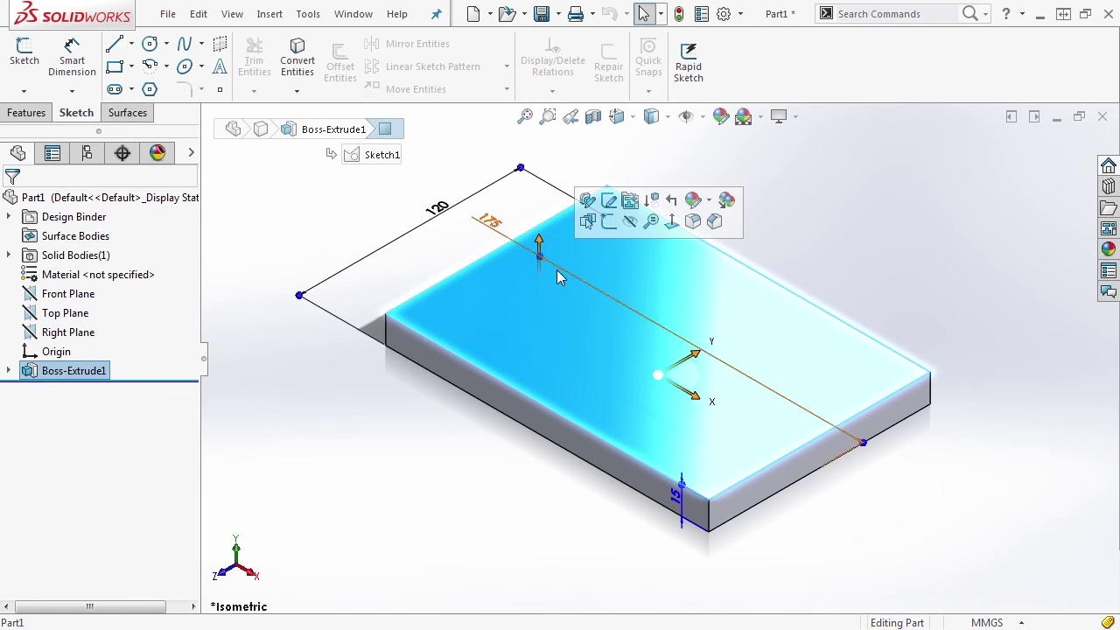
click(611, 224)
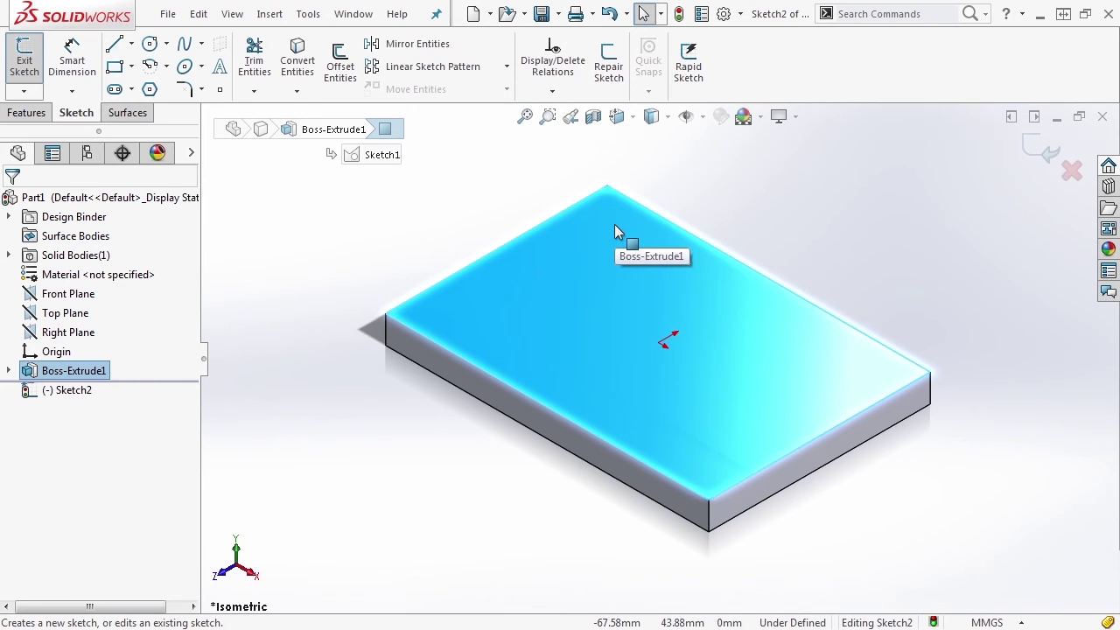
key(ctrl+8)
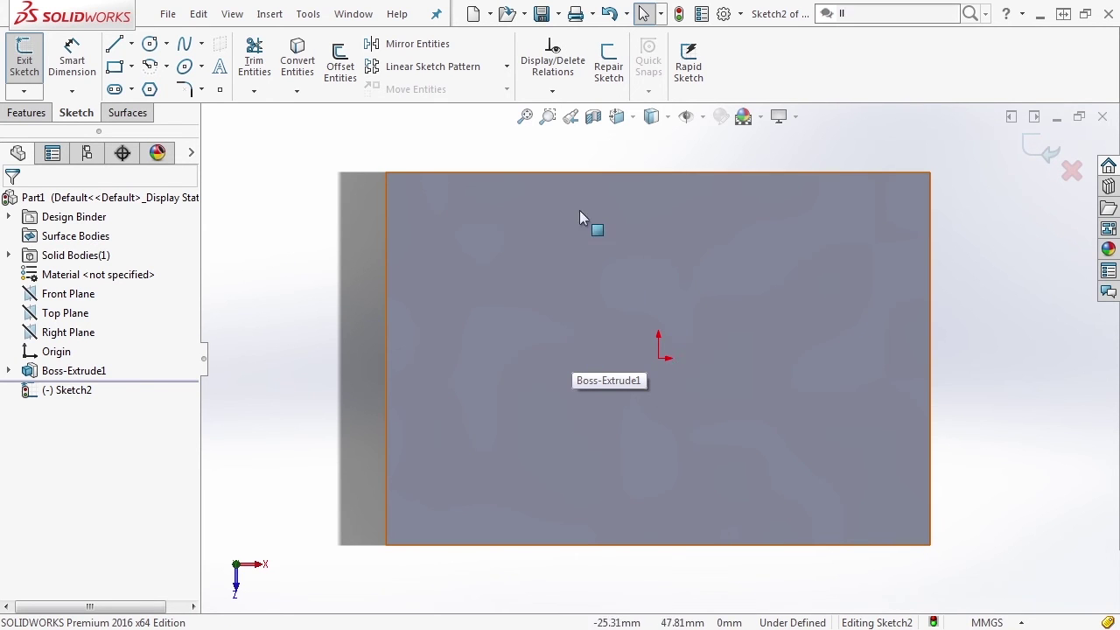
- Draw a line left from the origin with a half-circle tangent arc rising from its end
key(l)
click(658, 357)
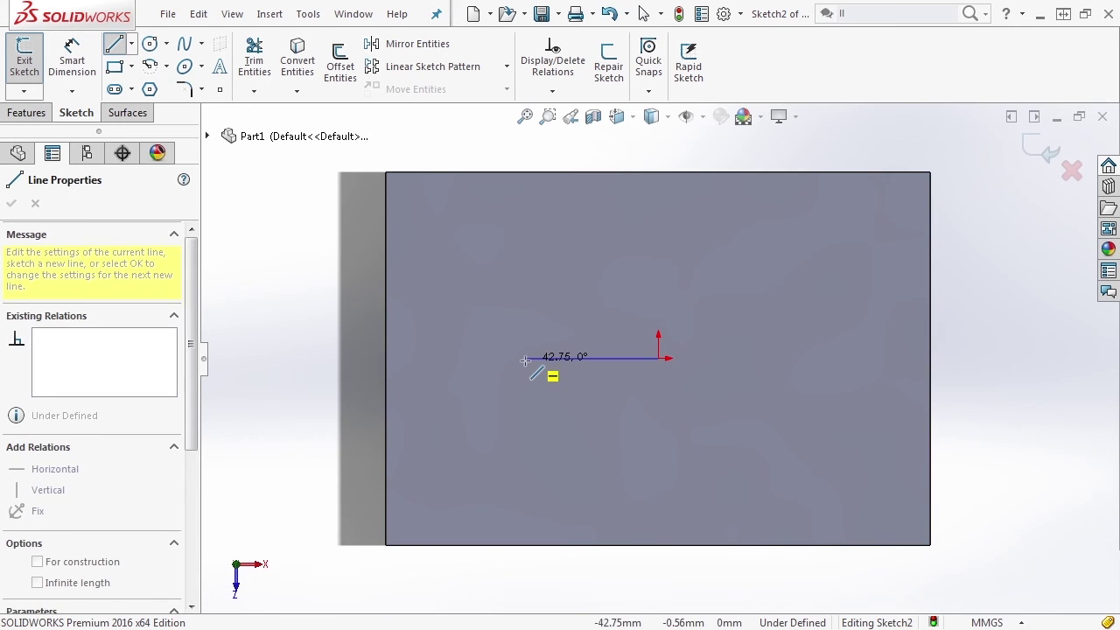
click(525, 358)
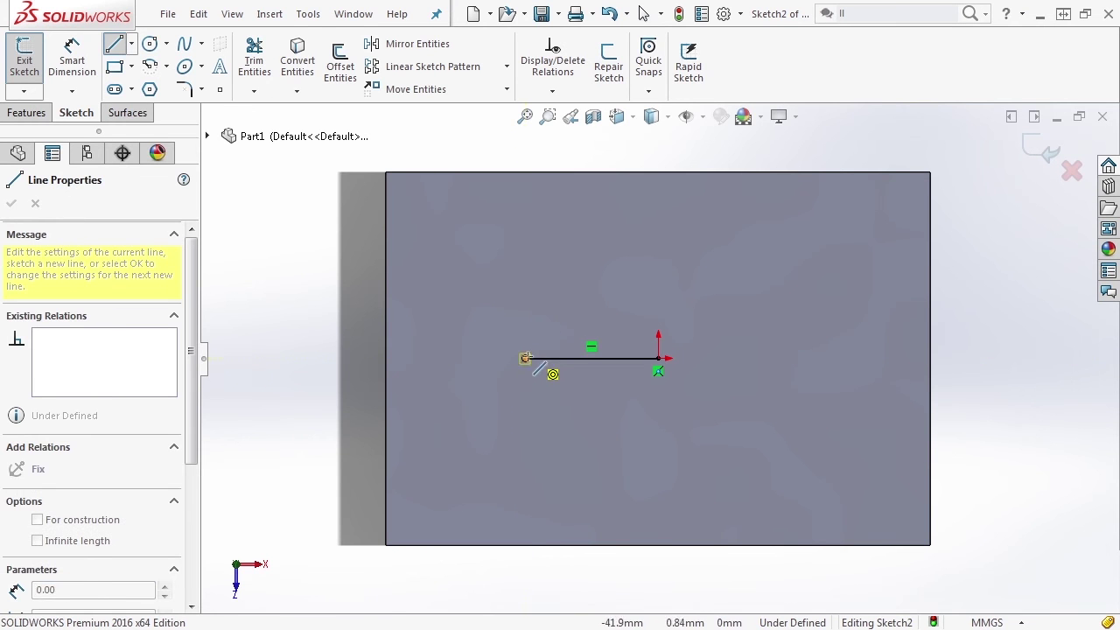
click(526, 269)
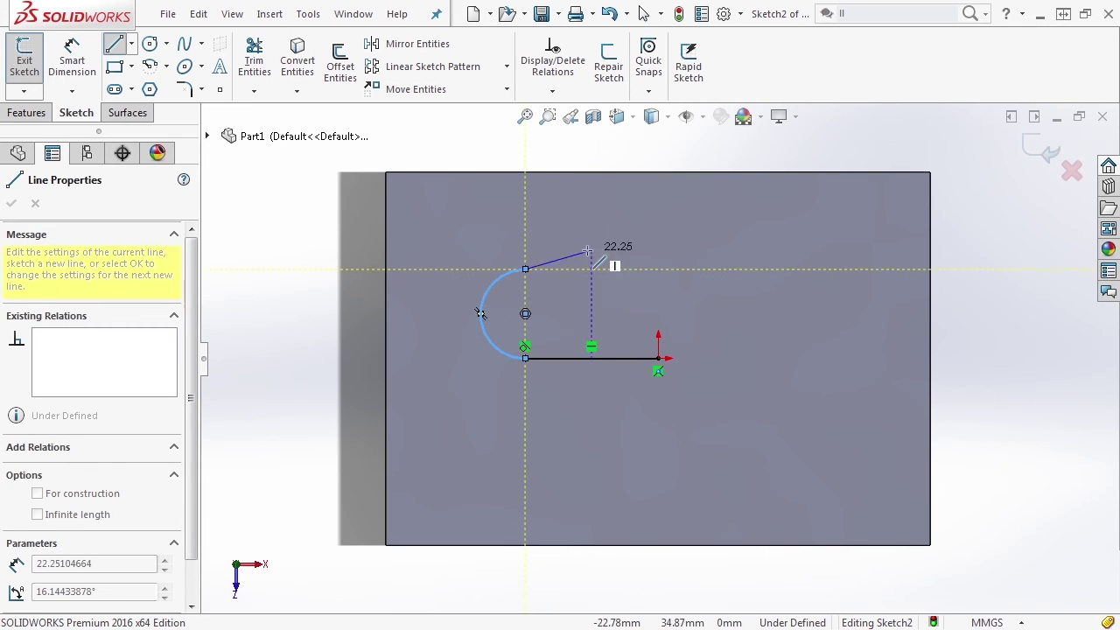
key(Escape)
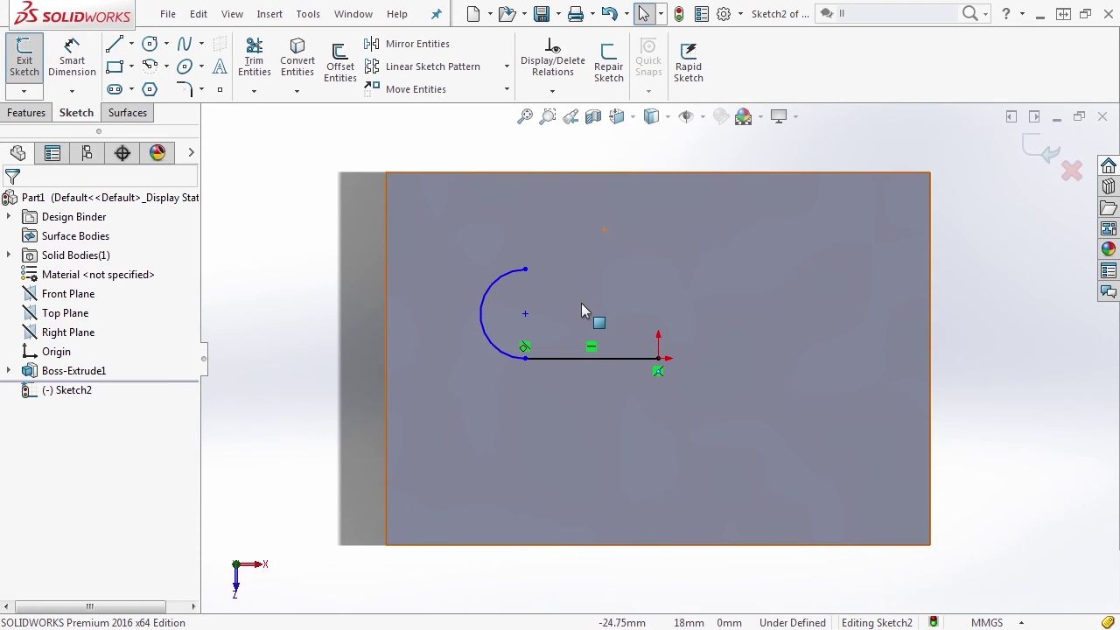
- Draw a circle centred on the arc's top end
key(c)
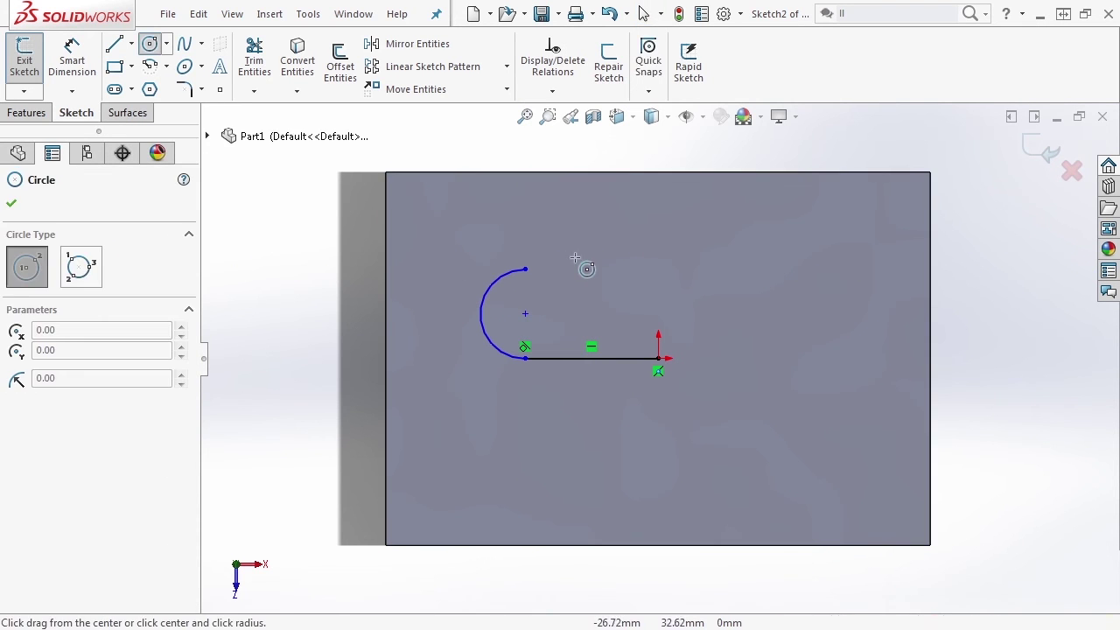
click(526, 270)
click(577, 274)
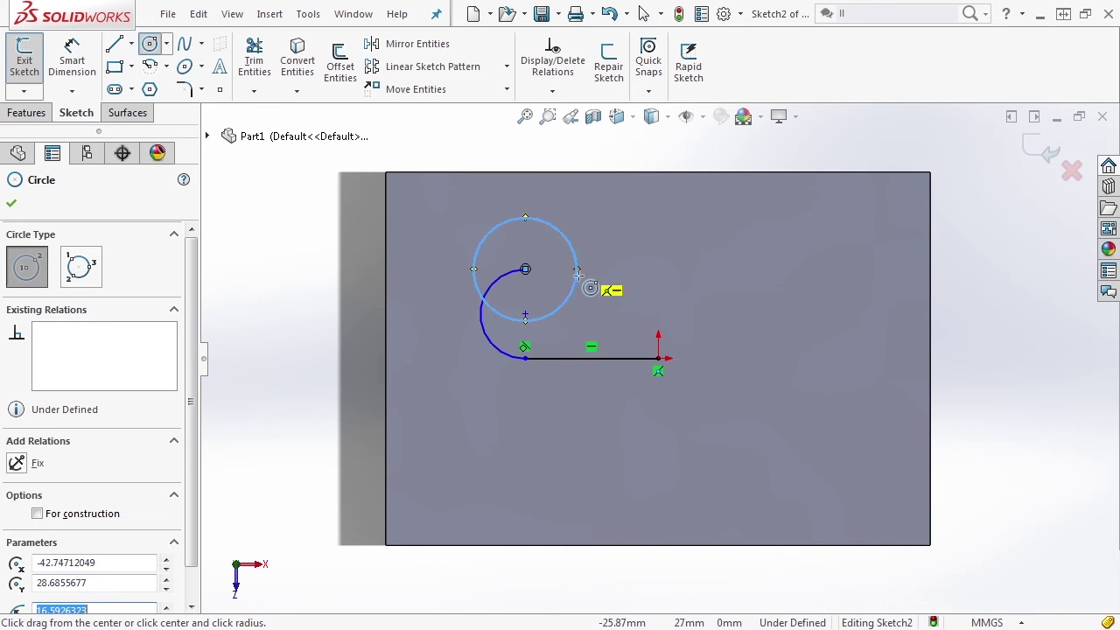
- Trim away the part of the arc lying inside the circle
key(t)
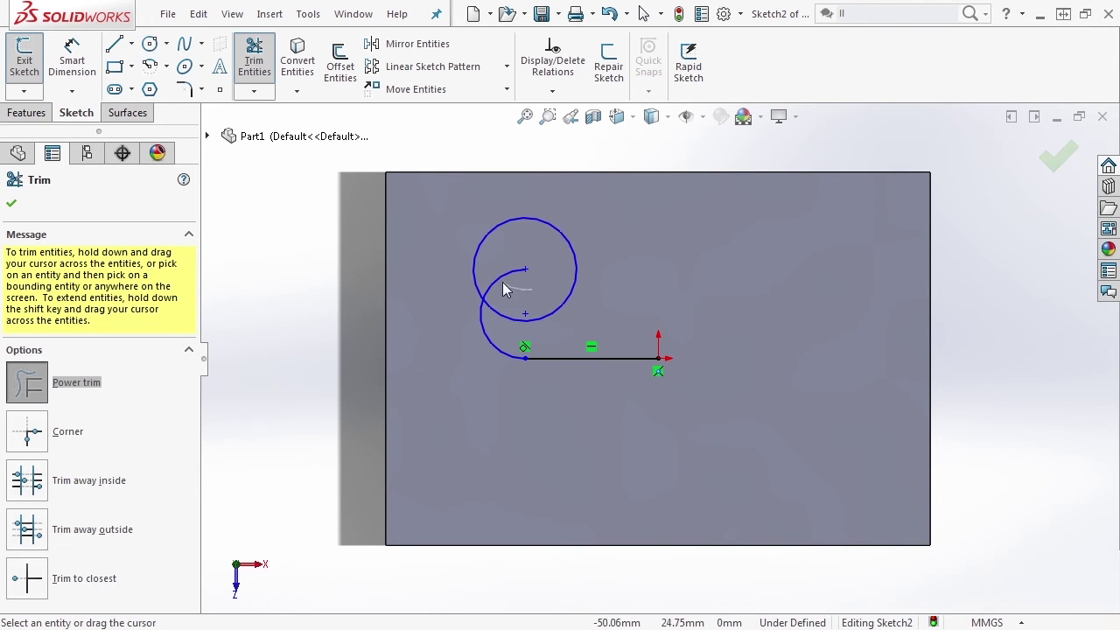
drag(513, 295, 492, 270)
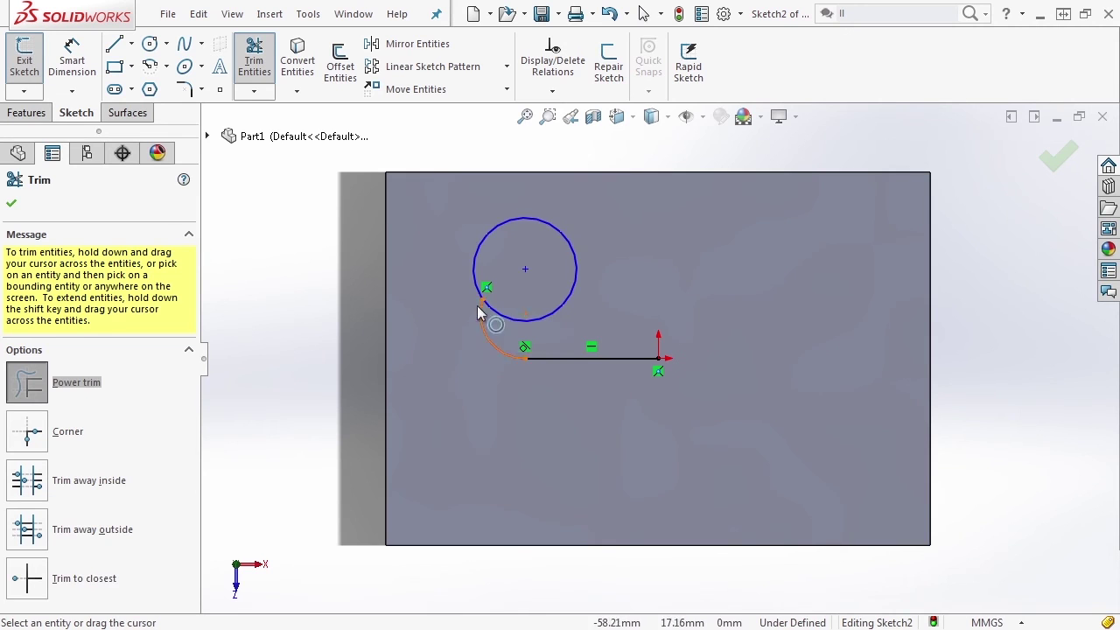
key(Escape)
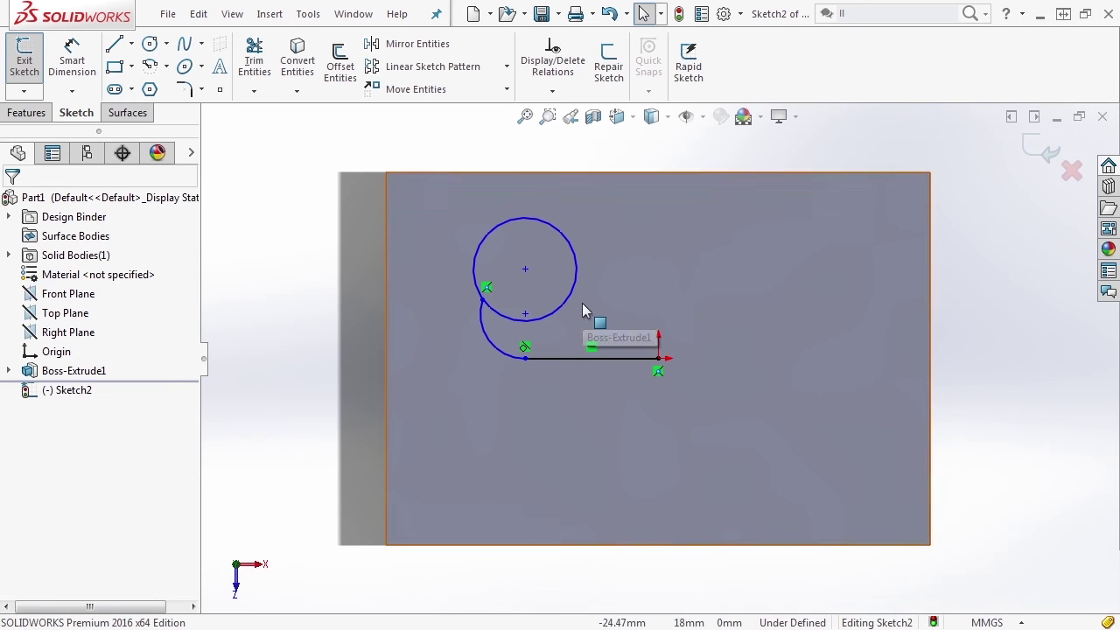
- Draw a spline from the line's free end looping round the right side to the circle
key(s)
click(658, 358)
click(718, 358)
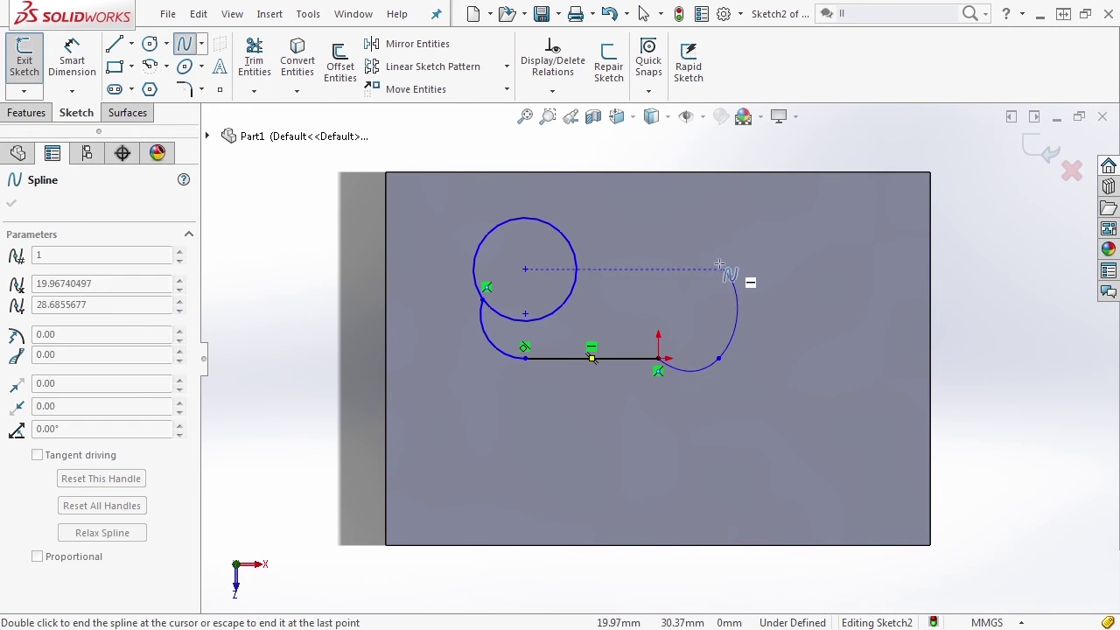
click(731, 277)
click(632, 236)
double_click(576, 277)
- Trim the circle's arc that lies inside the spline
key(t)
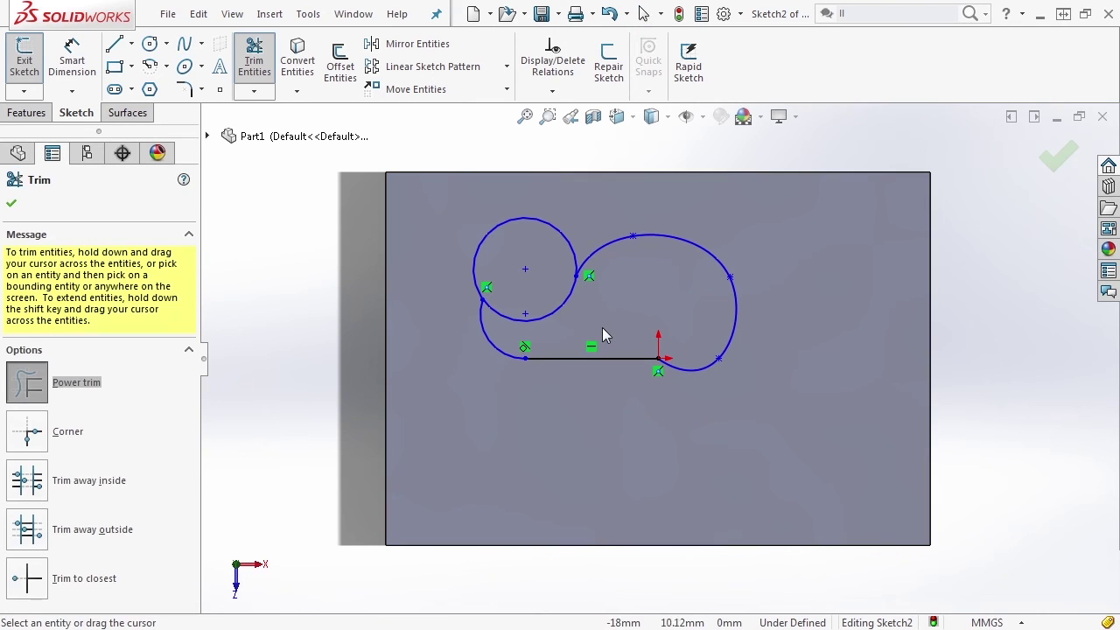
drag(602, 328, 543, 297)
key(Escape)
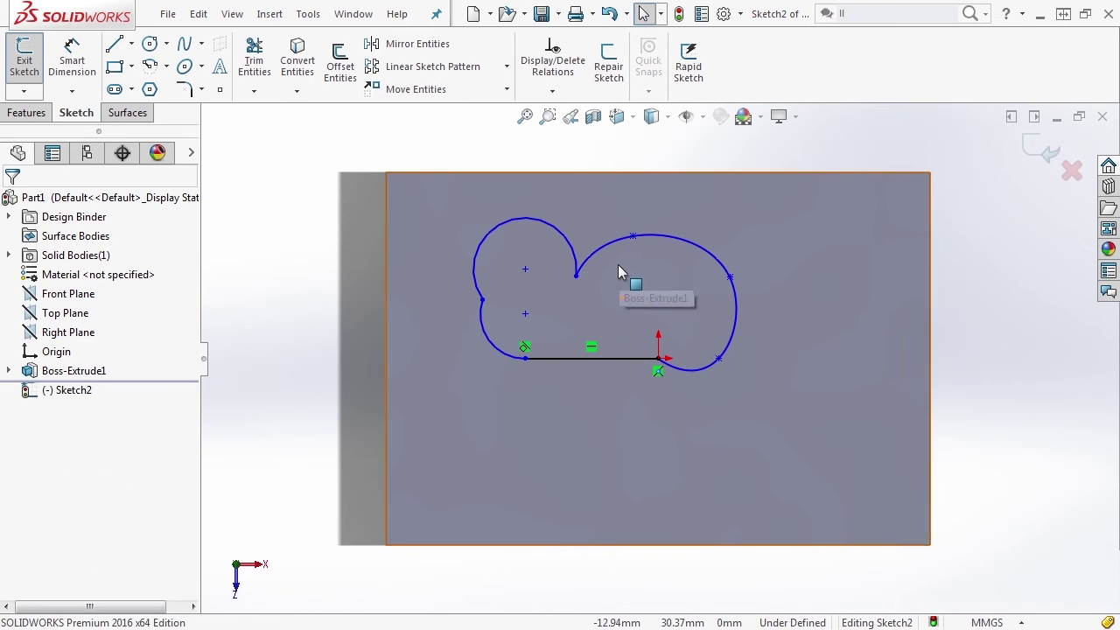
- Reshape the spline near the circle and make the upper arc and spline tangent
click(611, 252)
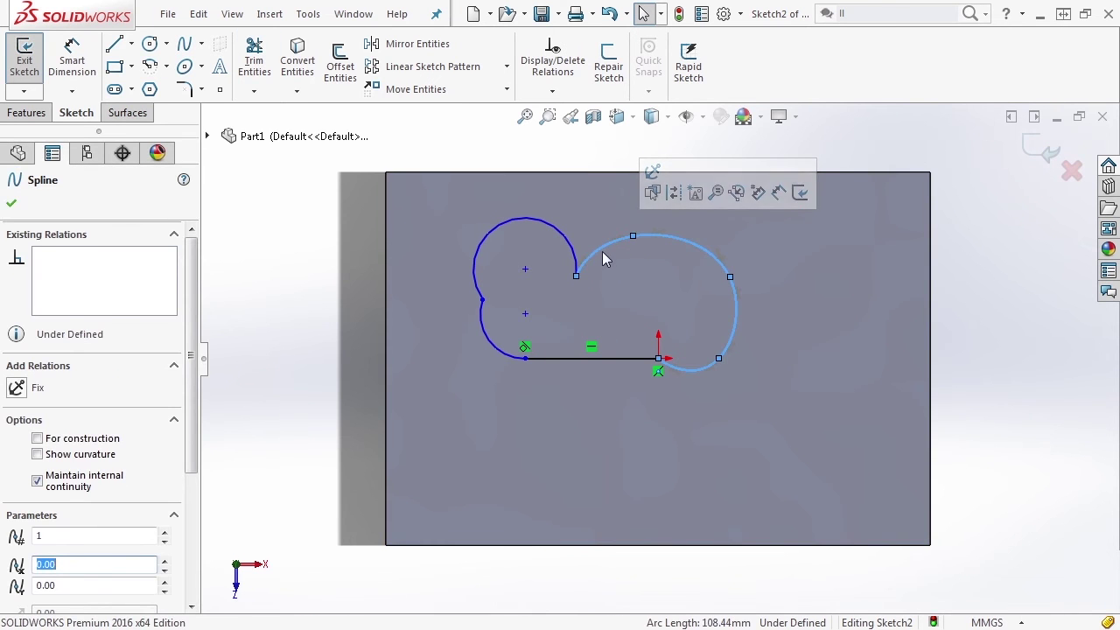
drag(587, 263, 600, 295)
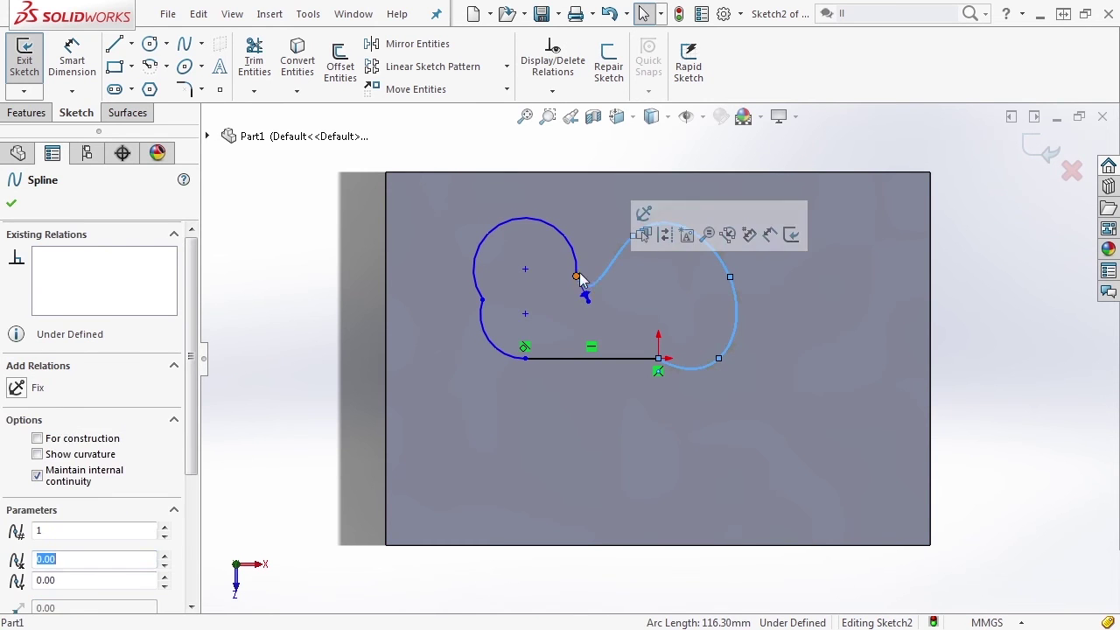
click(577, 276)
click(570, 245)
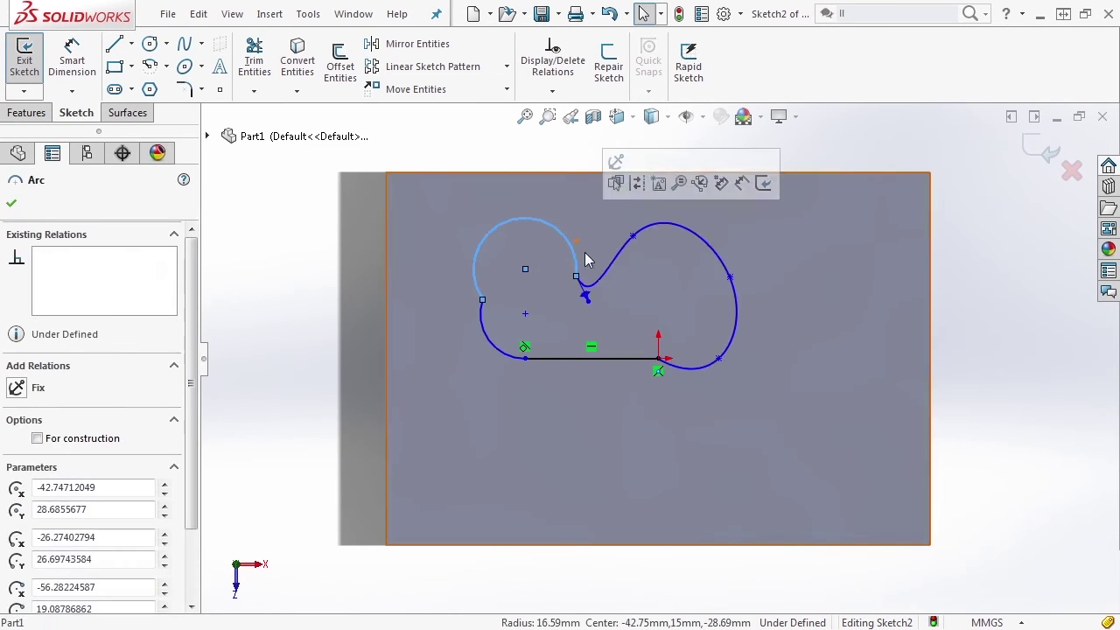
ctrl+click(585, 287)
click(643, 211)
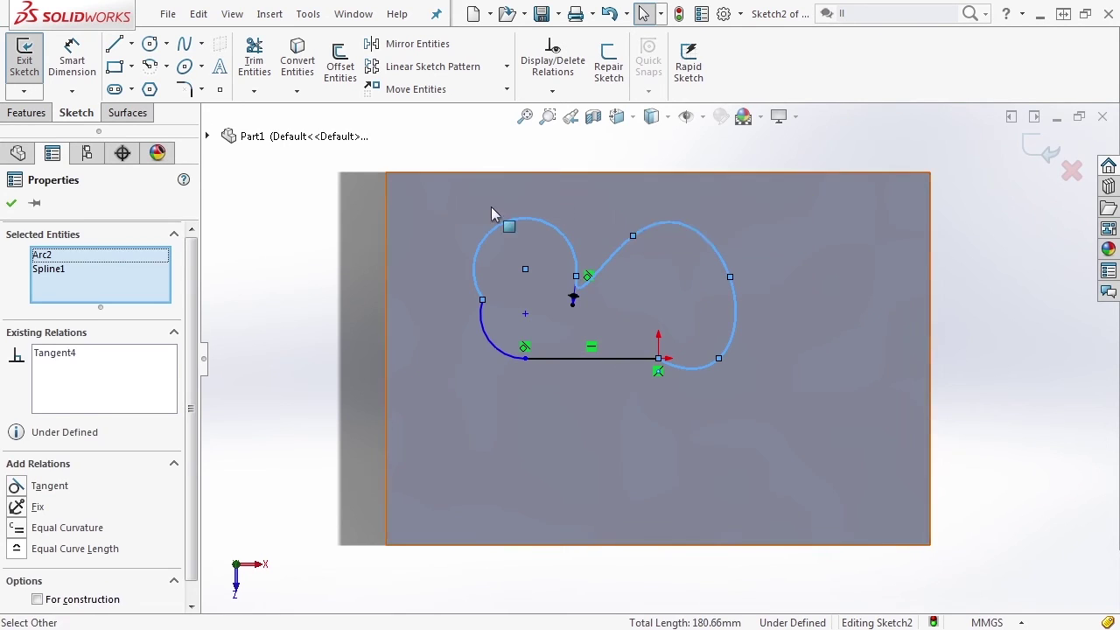
click(333, 254)
- Nudge the arc-spline junction point to reshape the arc
scroll(631, 266, down, 2)
mouse_move(549, 290)
mouse_down()
mouse_move(551, 263)
mouse_move(529, 231)
mouse_move(558, 287)
mouse_up()
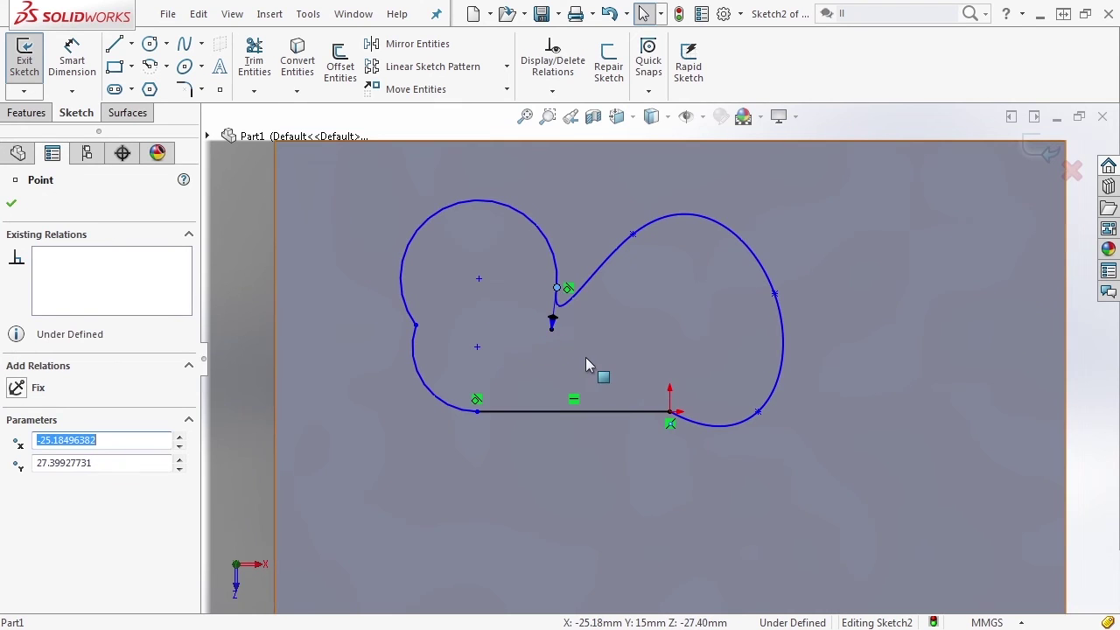
scroll(612, 367, up, 1)
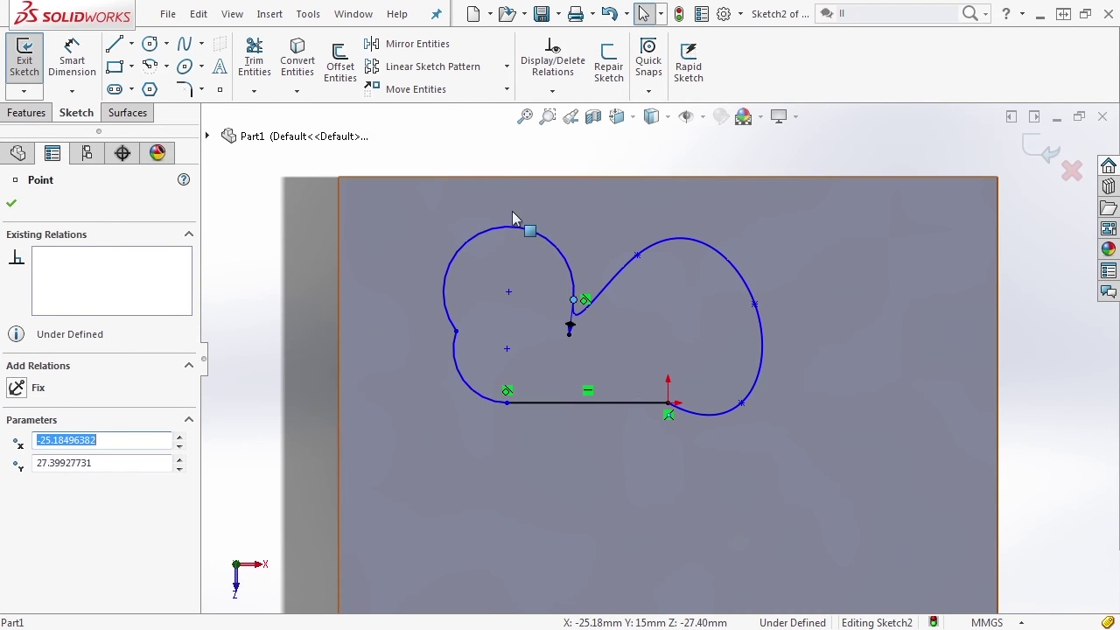
- Draw a line from the lower-left arc end to the arc-spline junction, then exit Sketch2
click(482, 233)
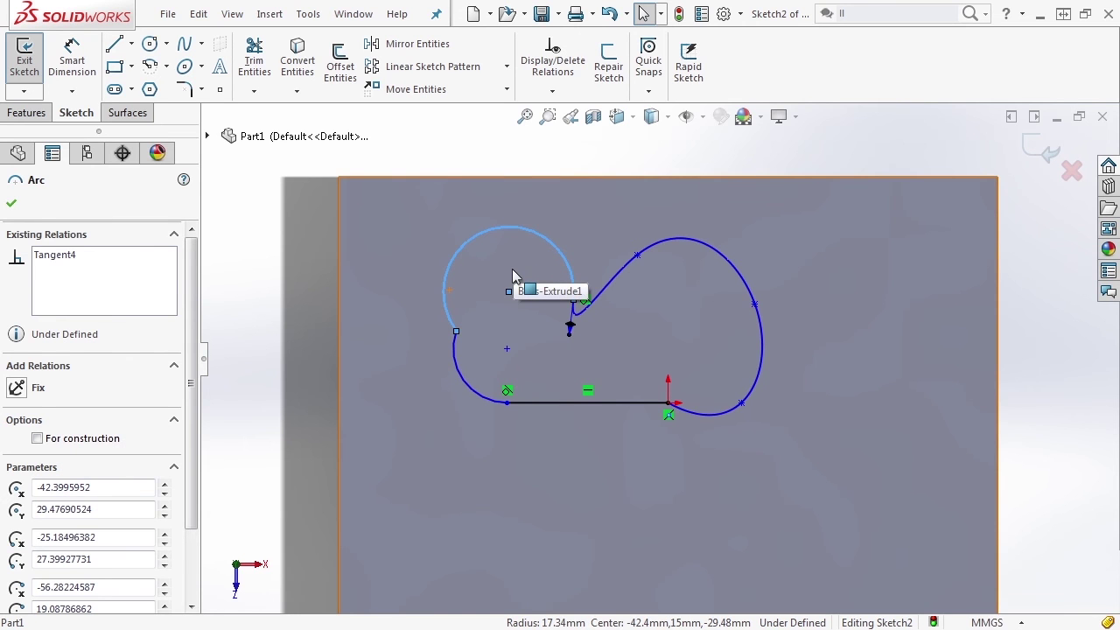
click(420, 306)
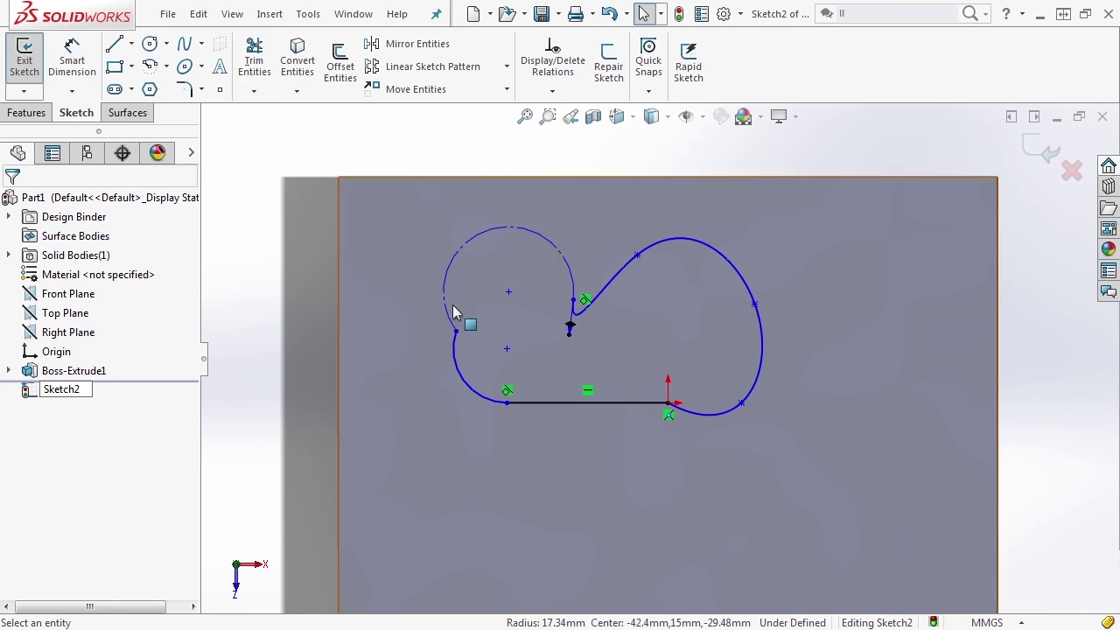
key(l)
click(456, 331)
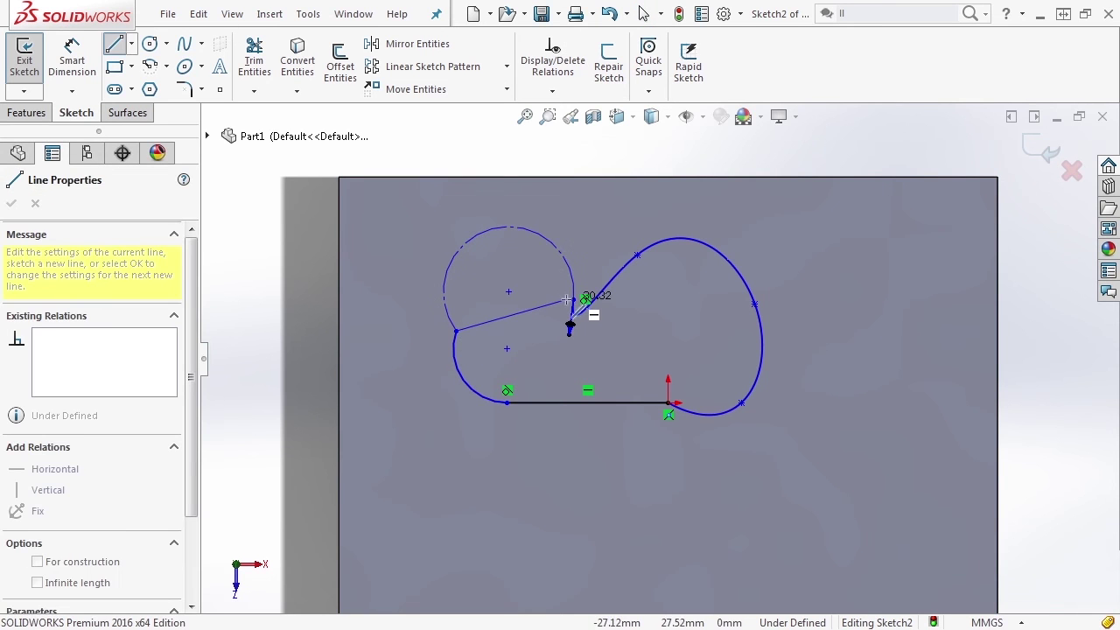
click(573, 299)
key(Escape)
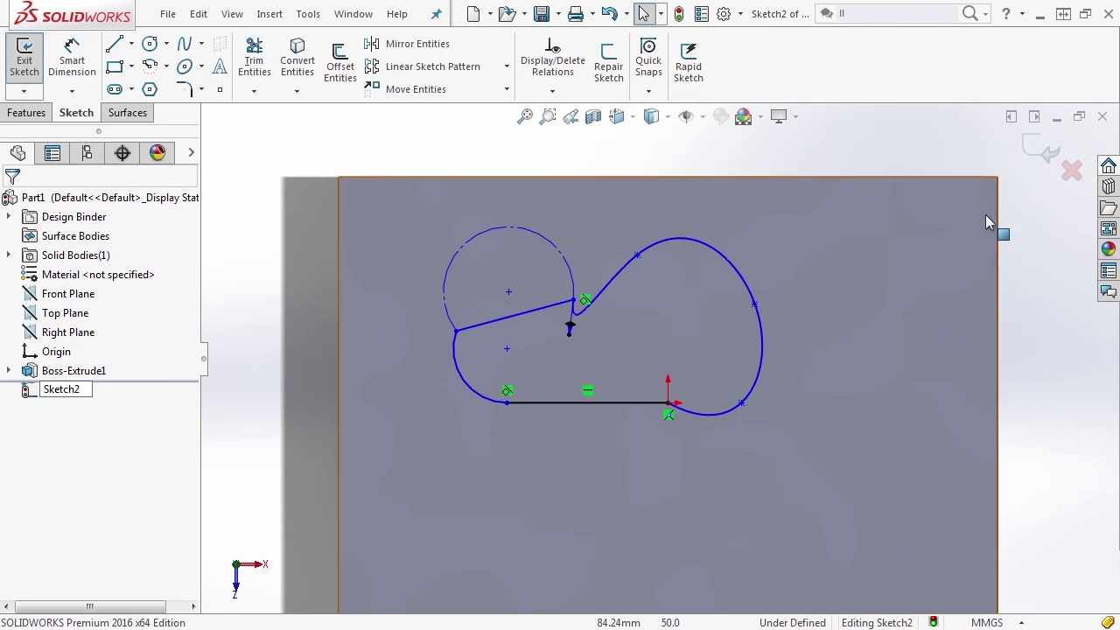
click(1050, 154)
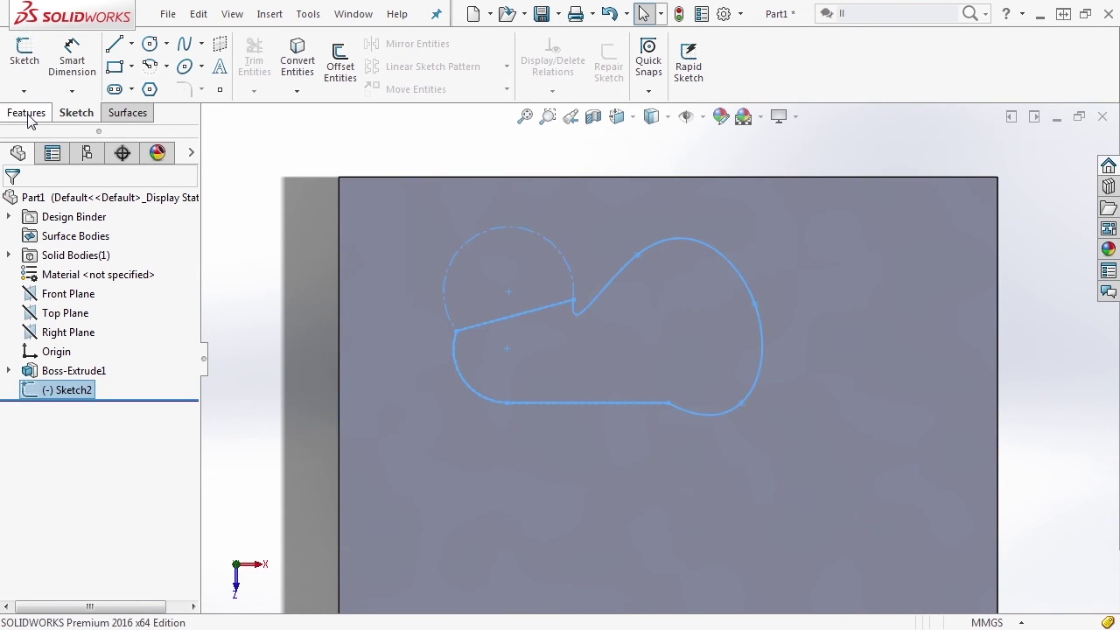
- Extrude Sketch2 as a 10 mm Blind boss (Boss-Extrude3) and orbit to view it
click(26, 113)
click(33, 61)
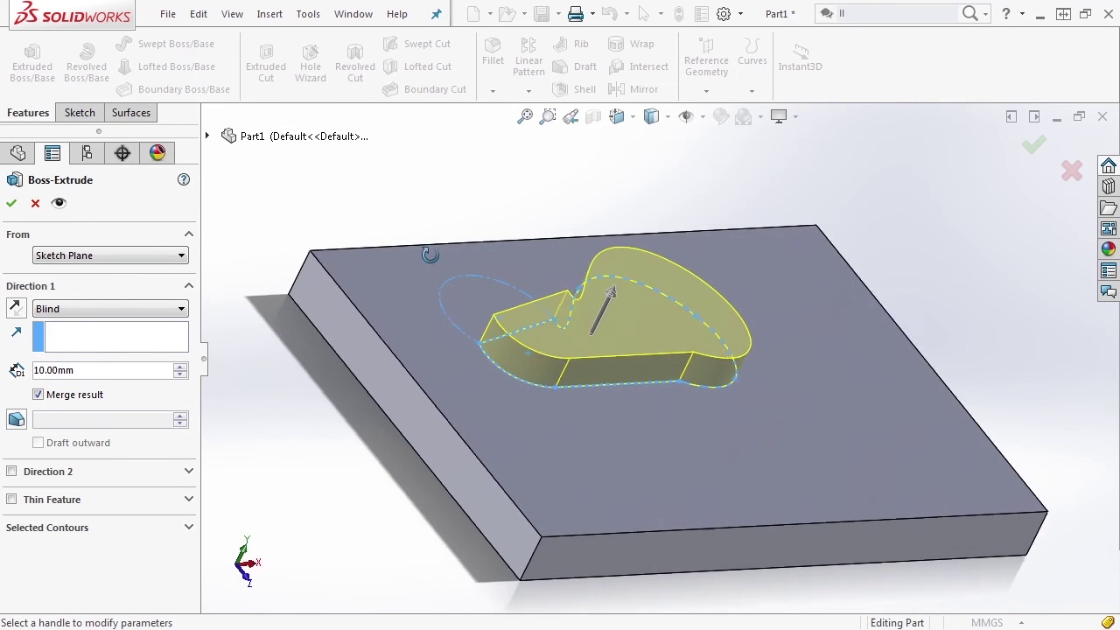
click(12, 203)
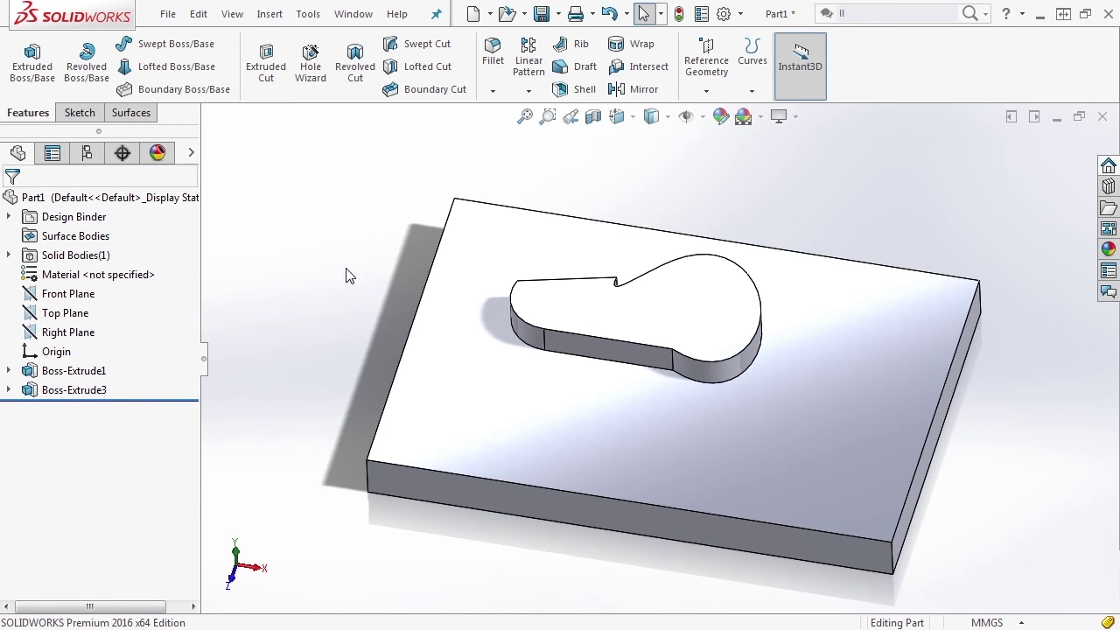
middle_drag(350, 299, 351, 262)
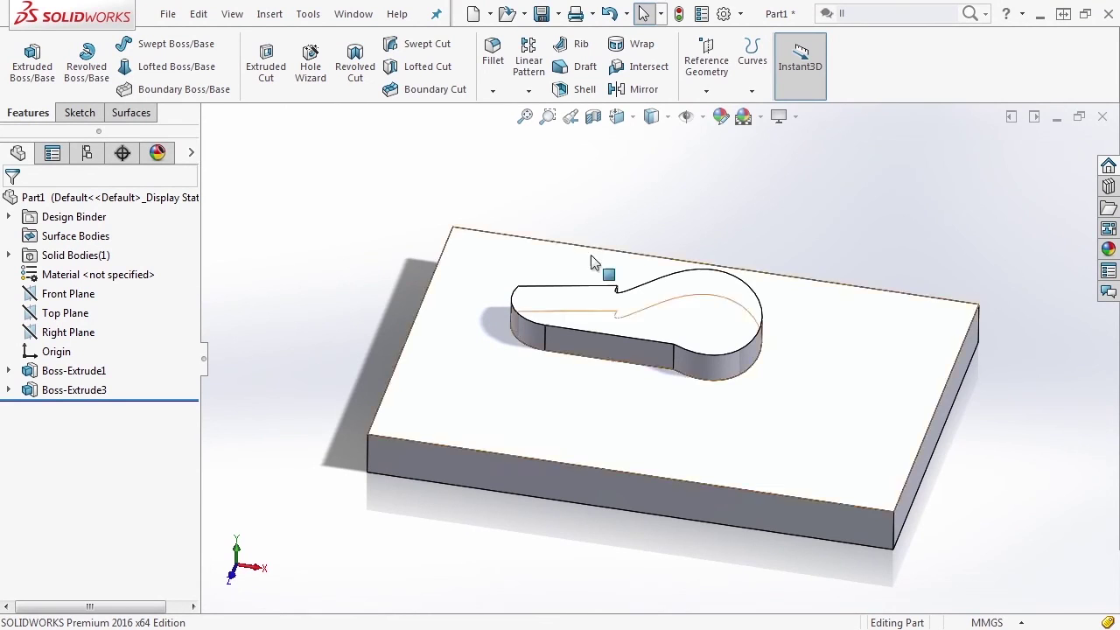
- In Customize's Keyboard settings, give View Rotate the SpaceBar shortcut, accepting the reassignment
right_click(885, 76)
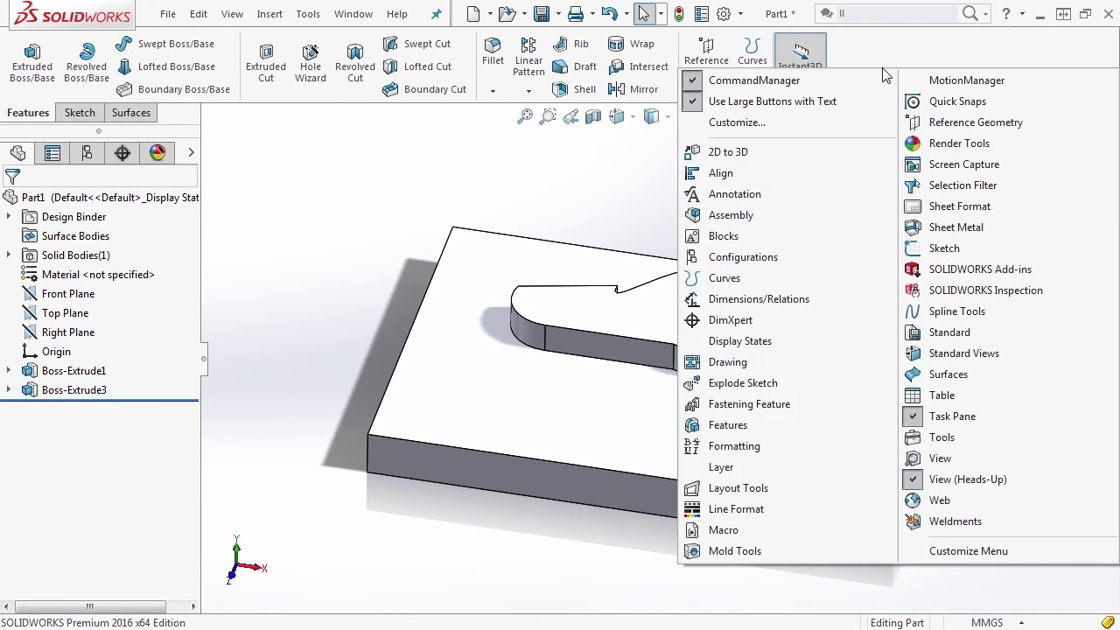
click(742, 124)
click(534, 63)
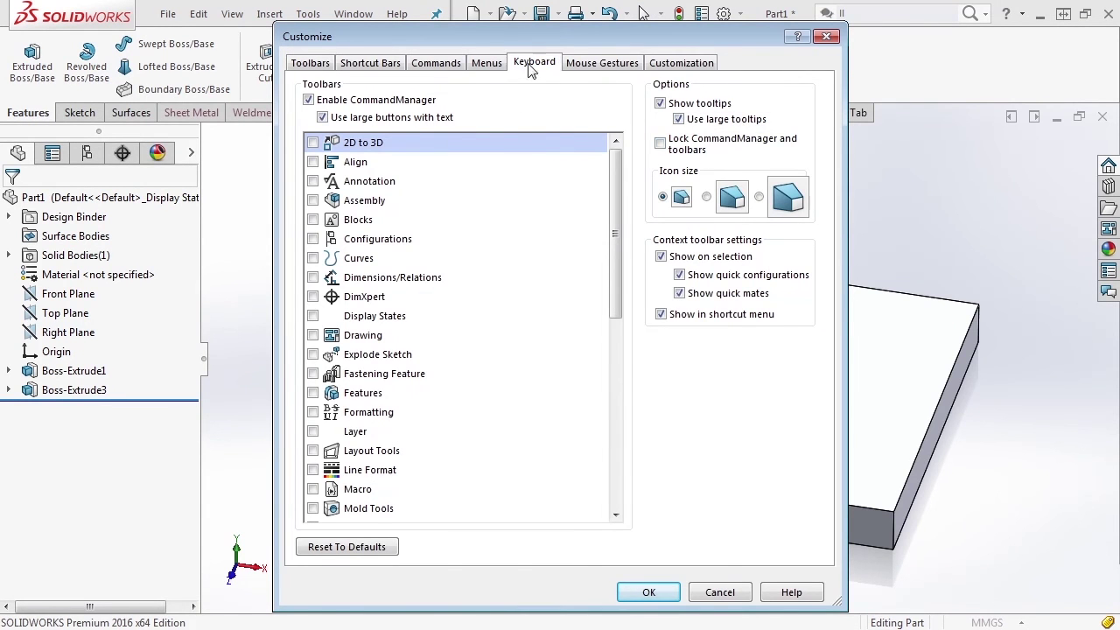
click(428, 137)
text(rota)
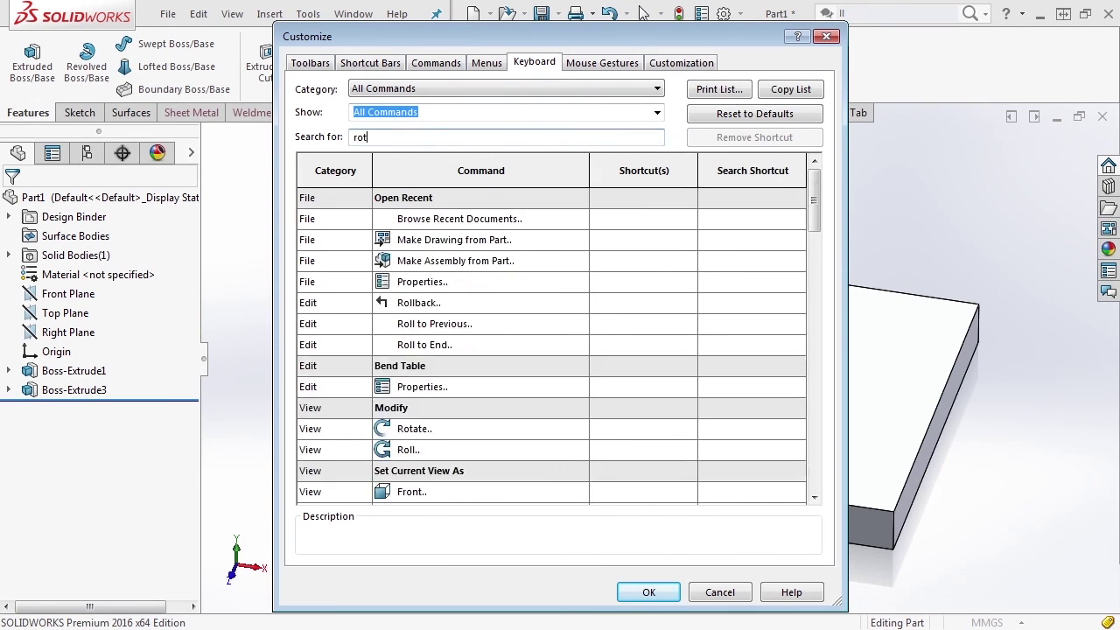
click(651, 219)
key(space)
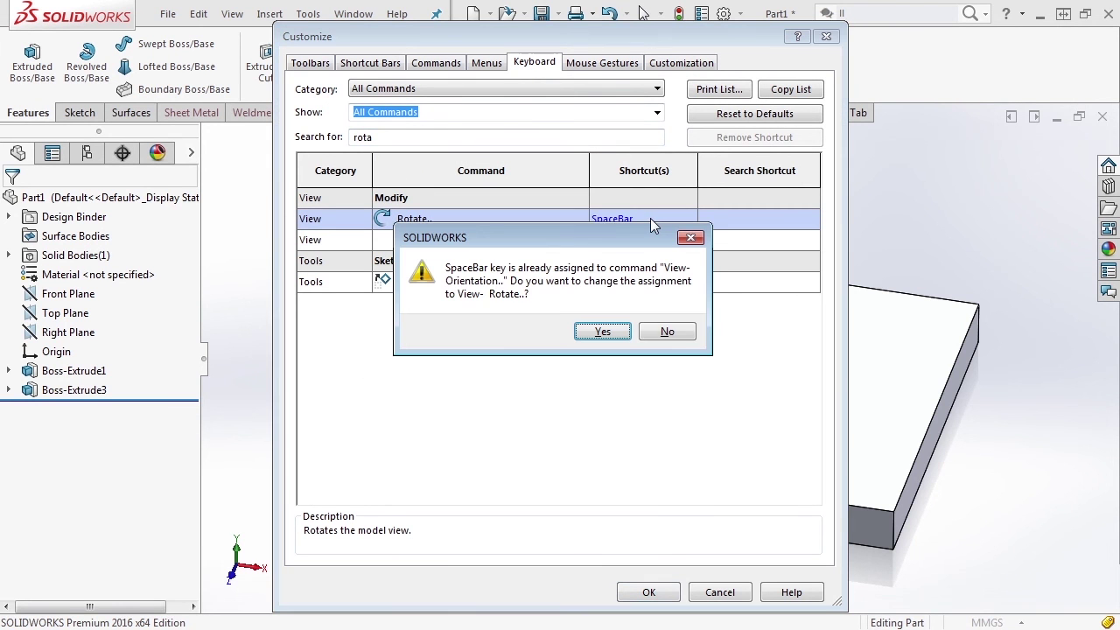
click(603, 331)
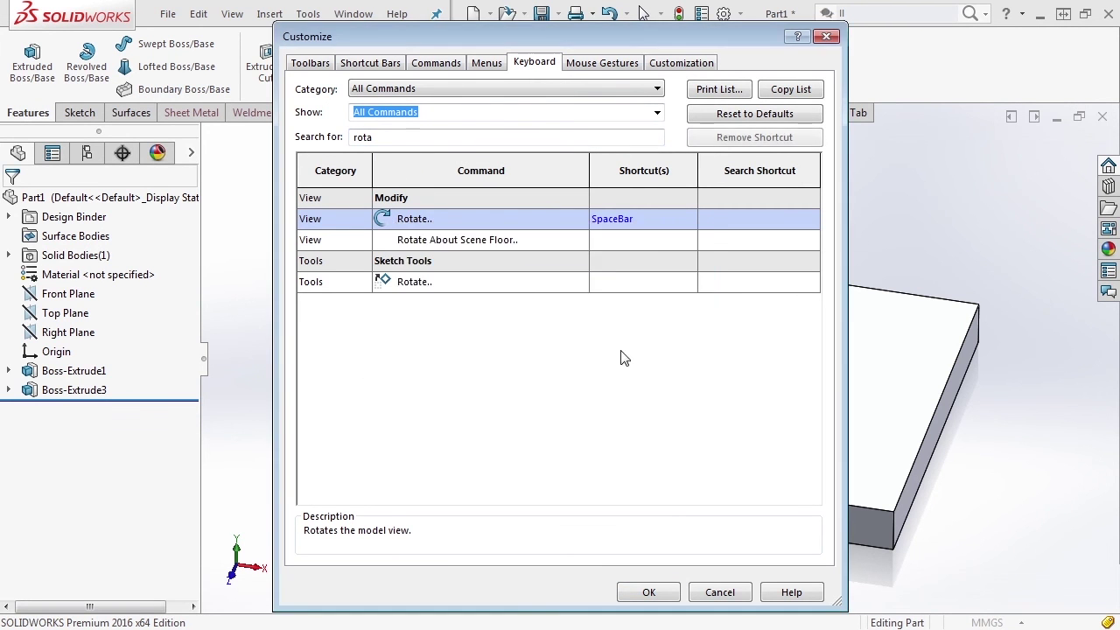
click(649, 592)
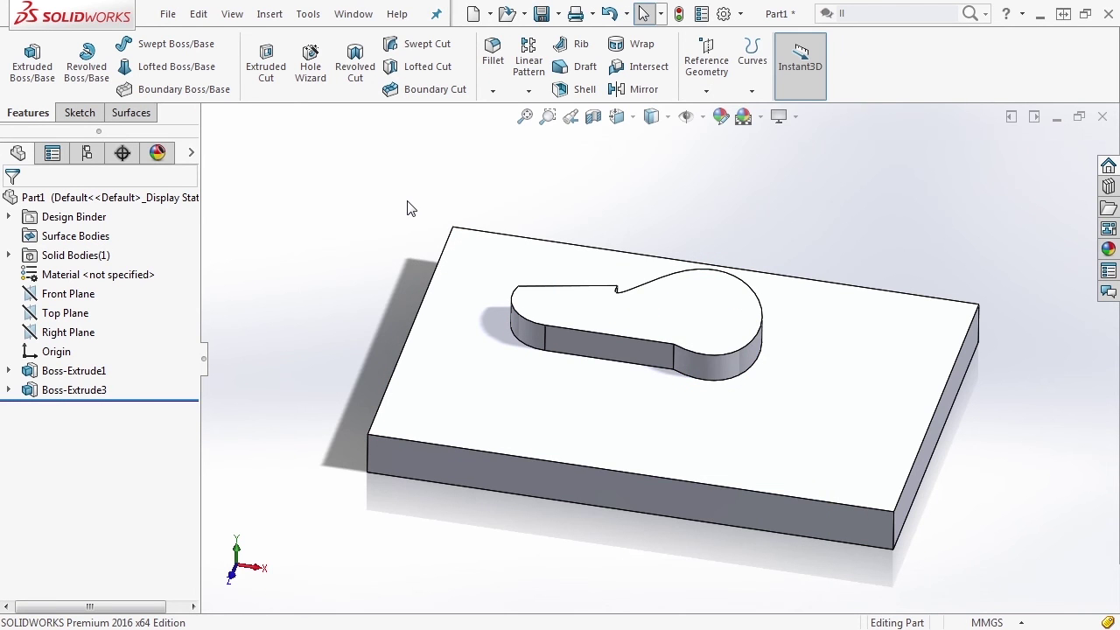
- Use the SpaceBar rotate shortcut and zoom to view the plate and boss from below and low oblique angles
key(space)
drag(610, 315, 600, 447)
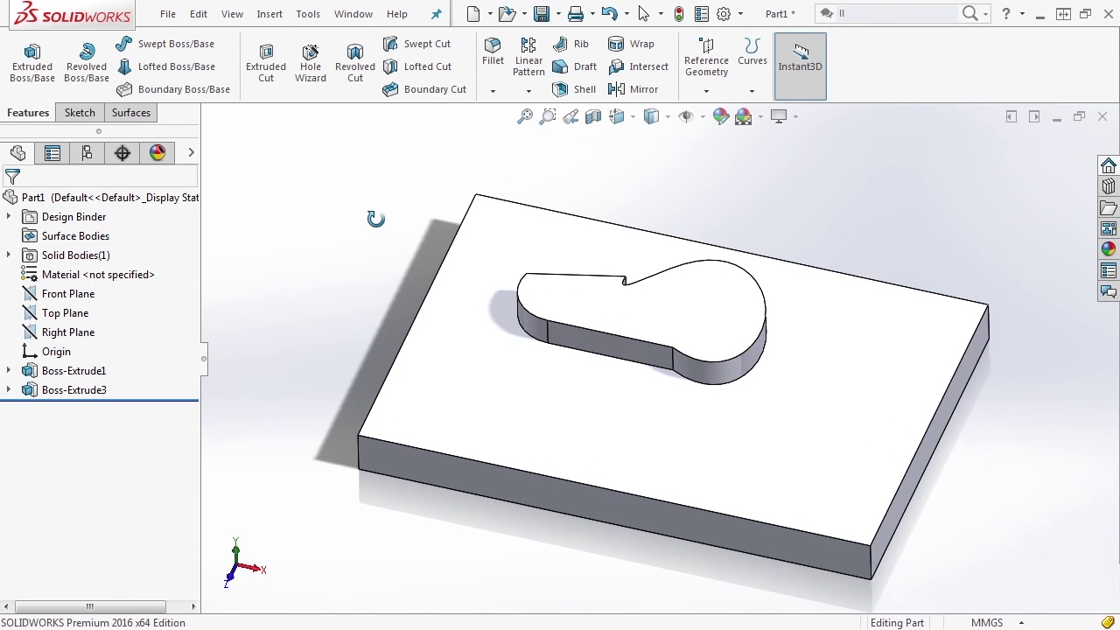
key(Escape)
key(z)
scroll(393, 274, down, 2)
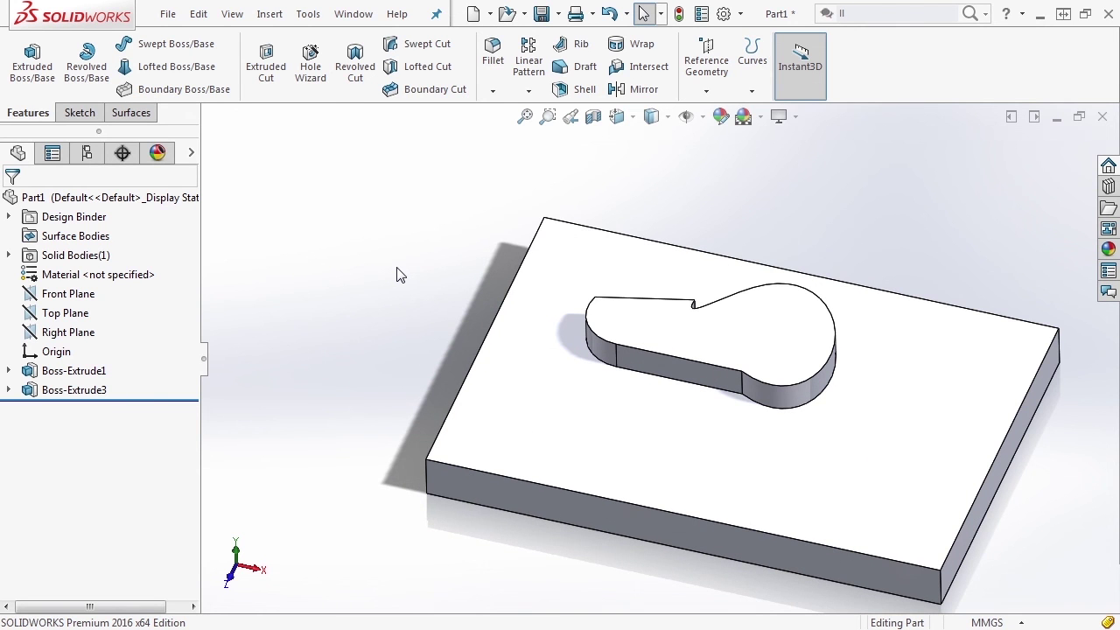
mouse_move(396, 275)
middle_down()
mouse_move(388, 257)
mouse_move(429, 233)
mouse_move(395, 240)
mouse_move(438, 258)
mouse_move(443, 237)
mouse_move(390, 228)
mouse_move(396, 271)
middle_up()
key(Escape)
scroll(613, 306, up, 3)
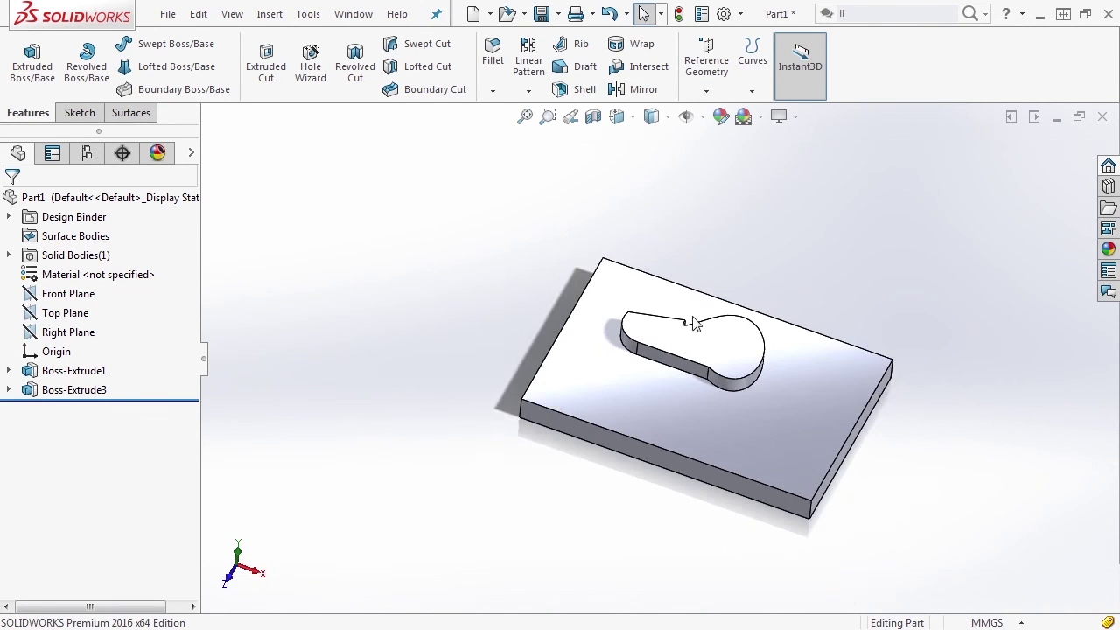
scroll(729, 333, down, 3)
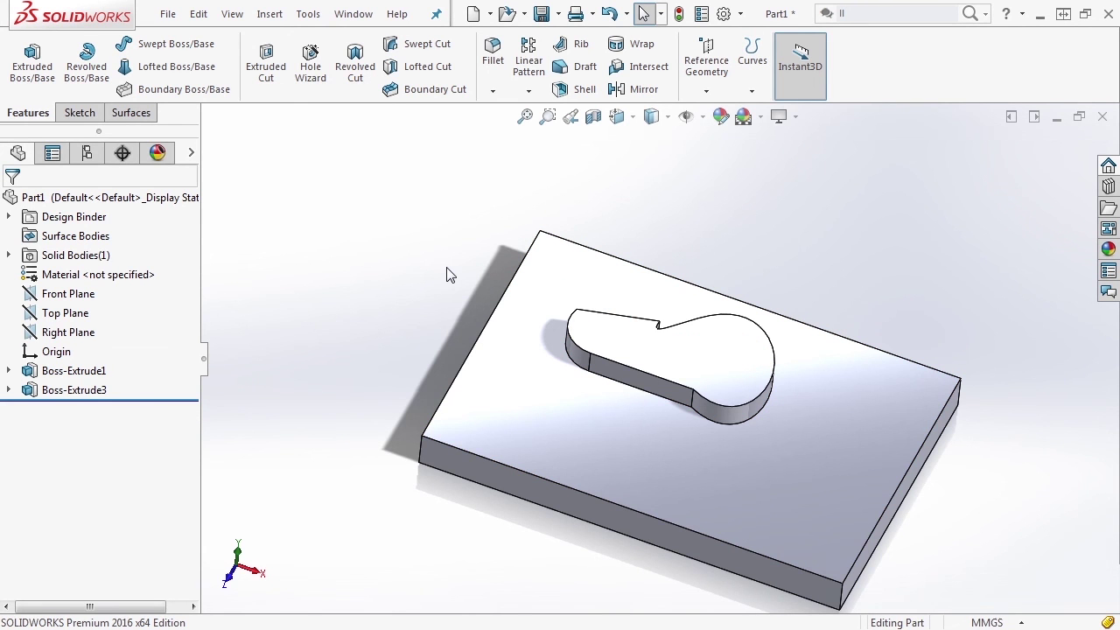
middle_drag(446, 275, 525, 434)
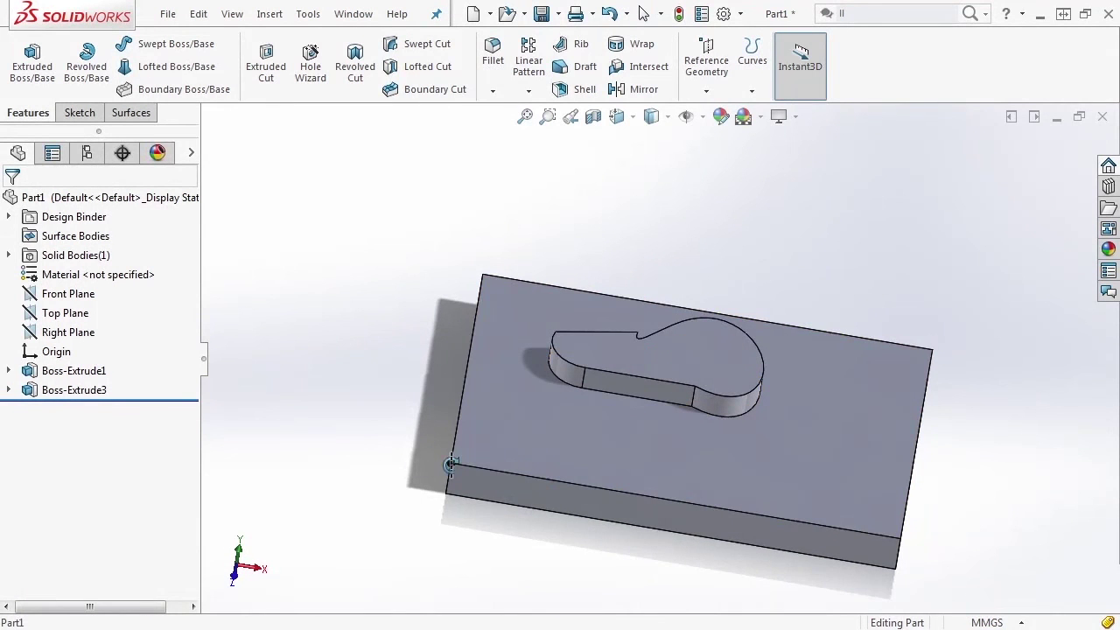
middle_drag(450, 463, 458, 272)
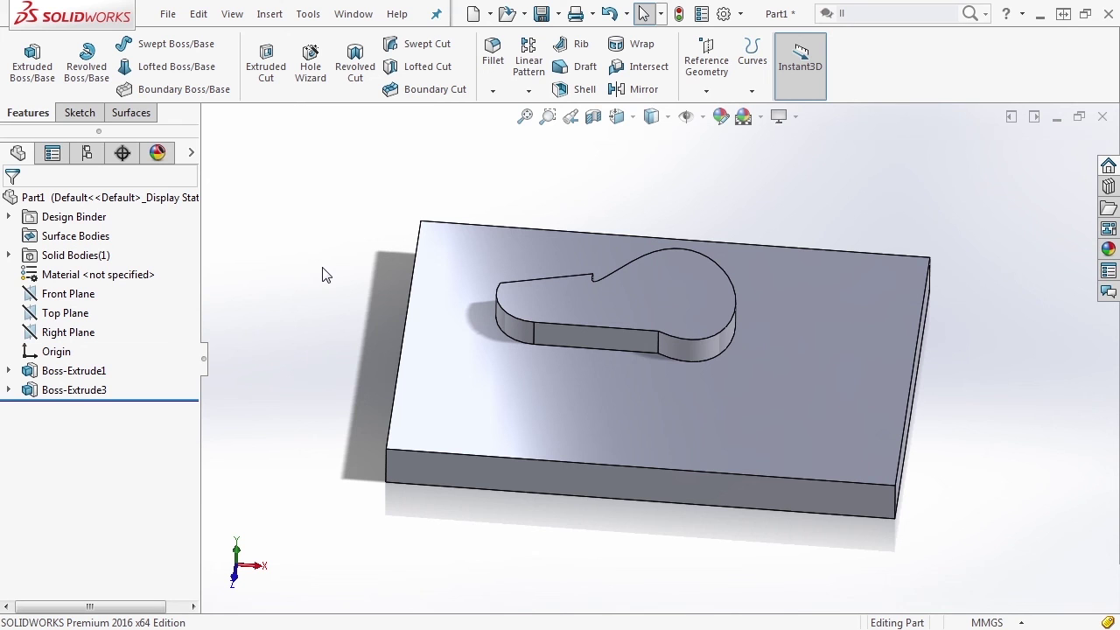
key(s)
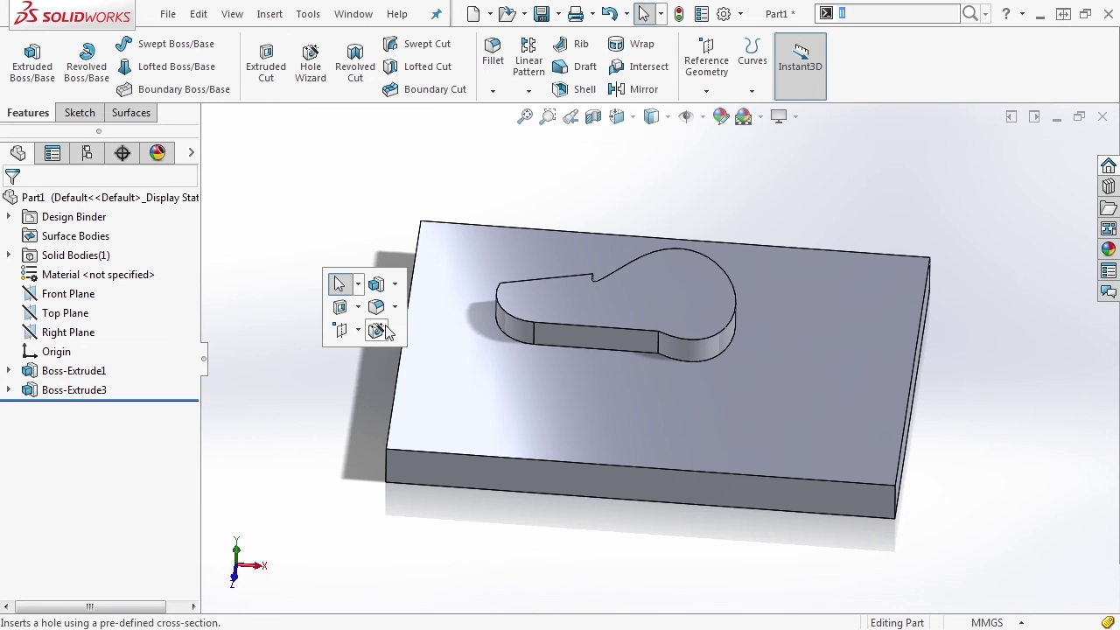